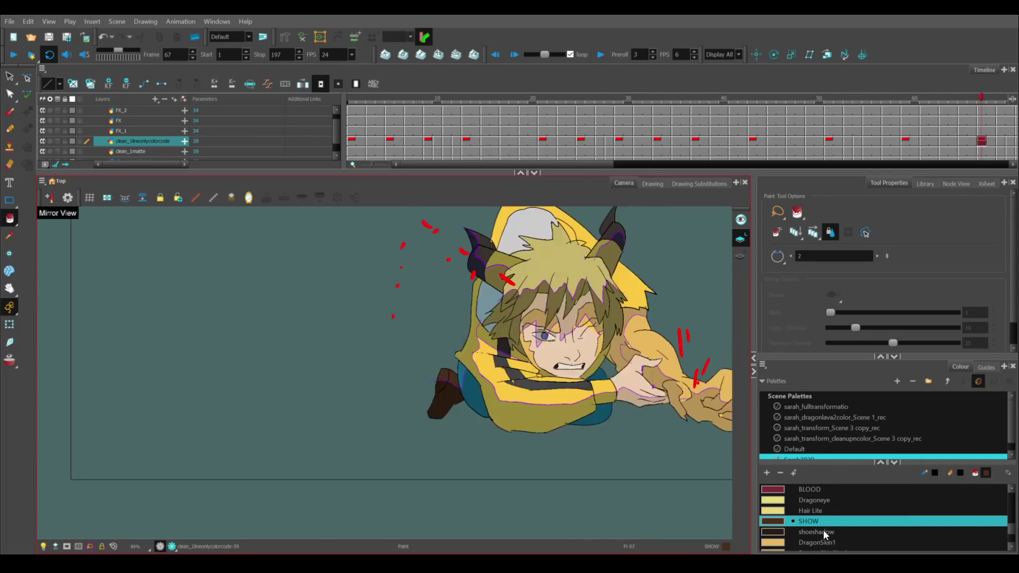
# Sample shoeshadow and pantslight with the Dropper, ending with DragonSkin3 as the current colour
pyautogui.click(817, 532)
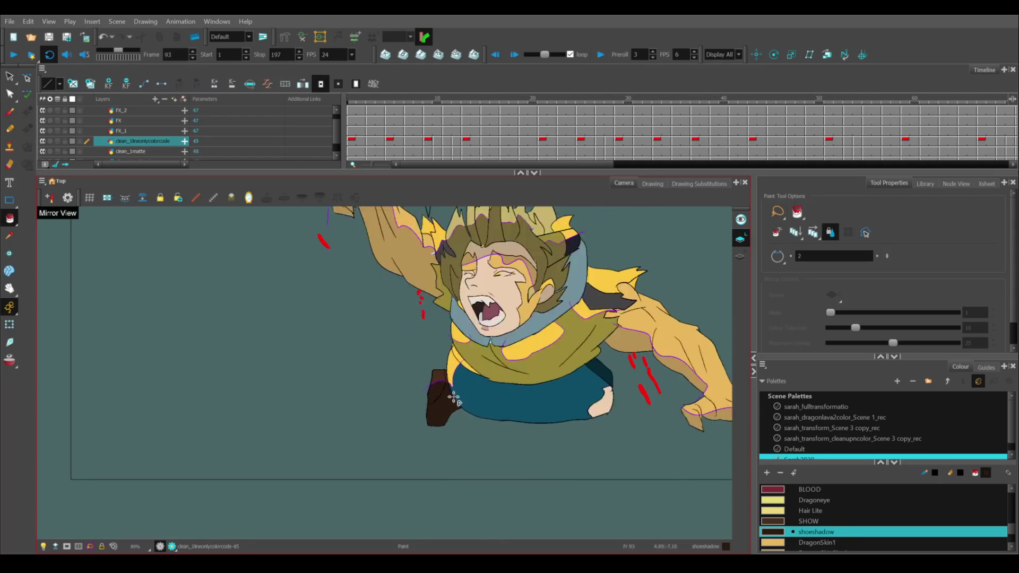
pyautogui.keyDown('alt'); pyautogui.click(453, 356); pyautogui.keyUp('alt')
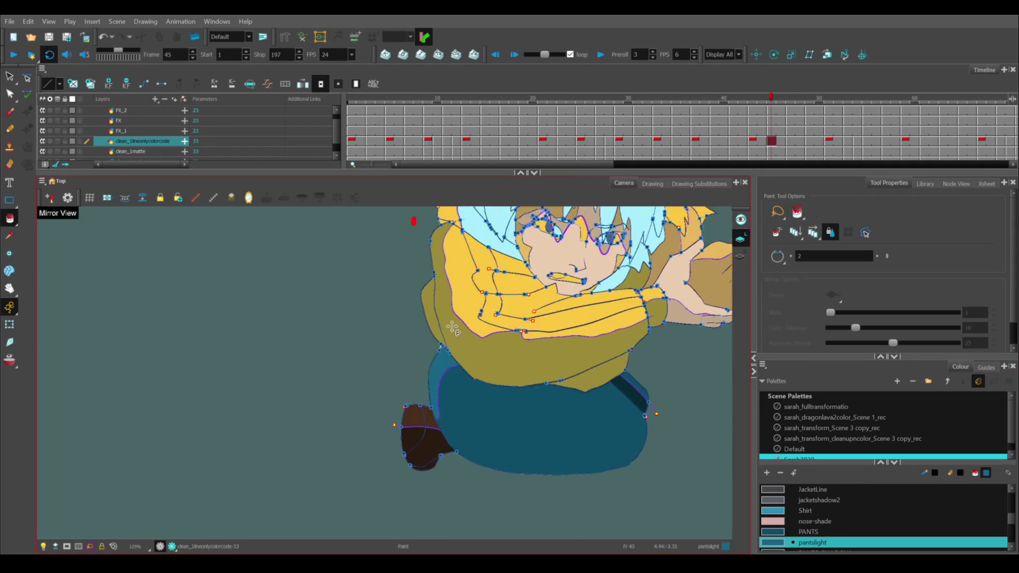
pyautogui.scroll(2, 452, 382)
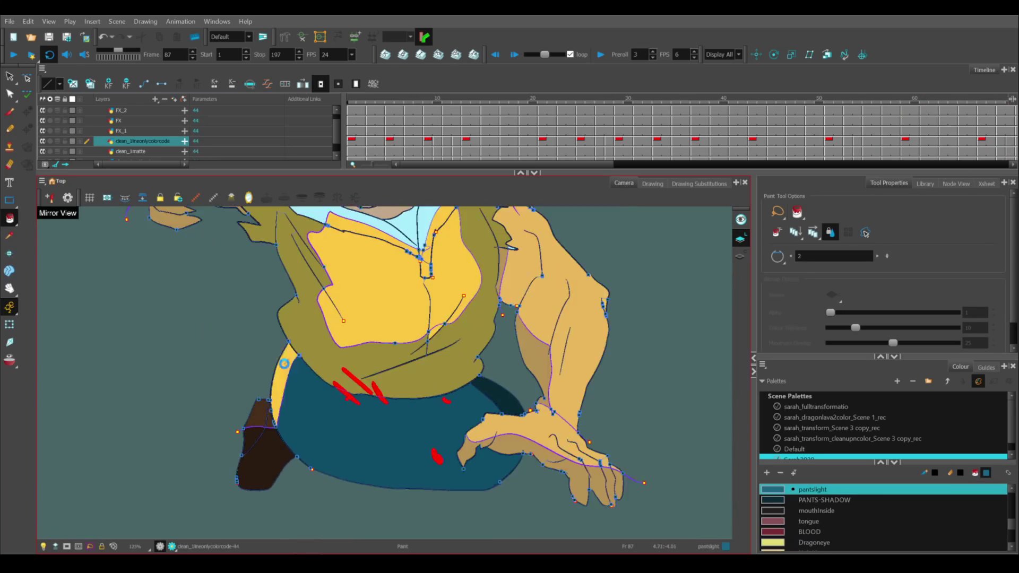
pyautogui.scroll(-1, 313, 367)
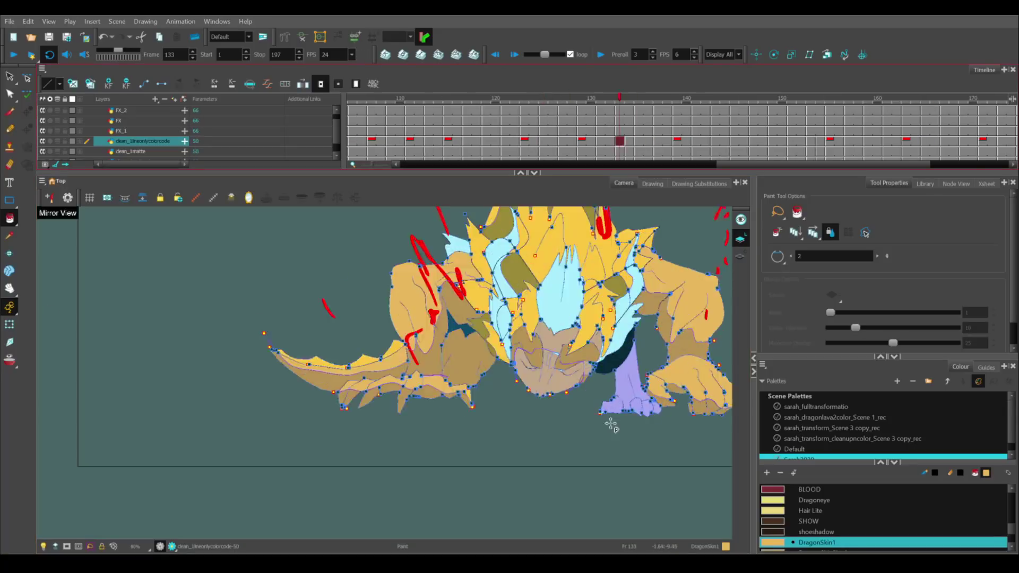
pyautogui.scroll(4, 610, 421)
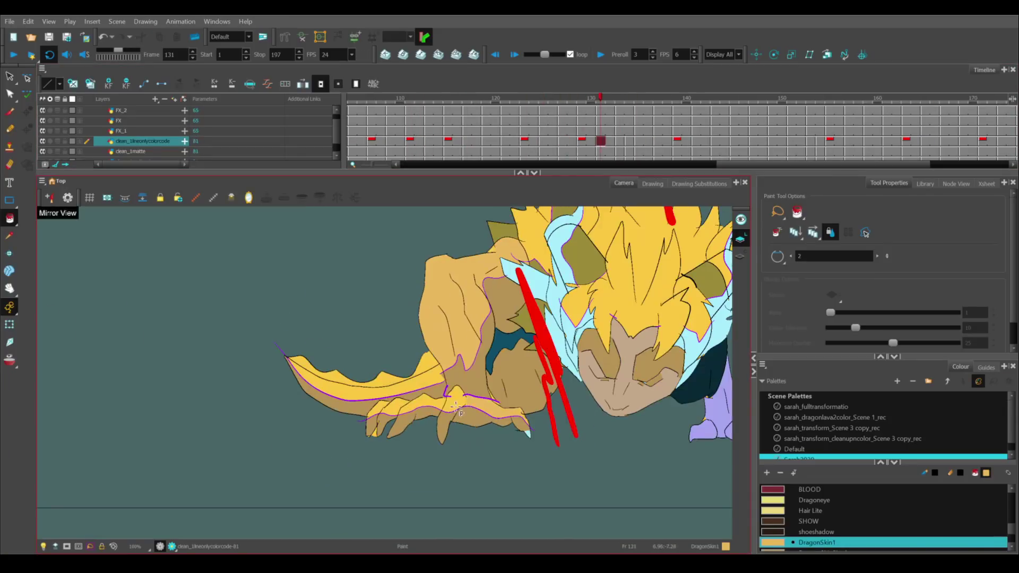
pyautogui.scroll(-5, 350, 452)
pyautogui.click(817, 532)
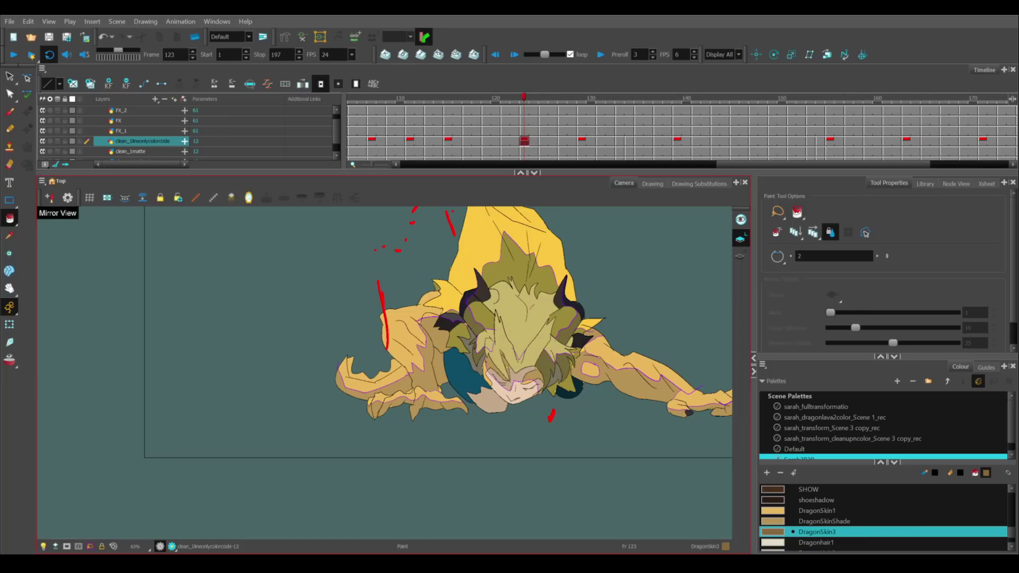
pyautogui.scroll(2, 313, 379)
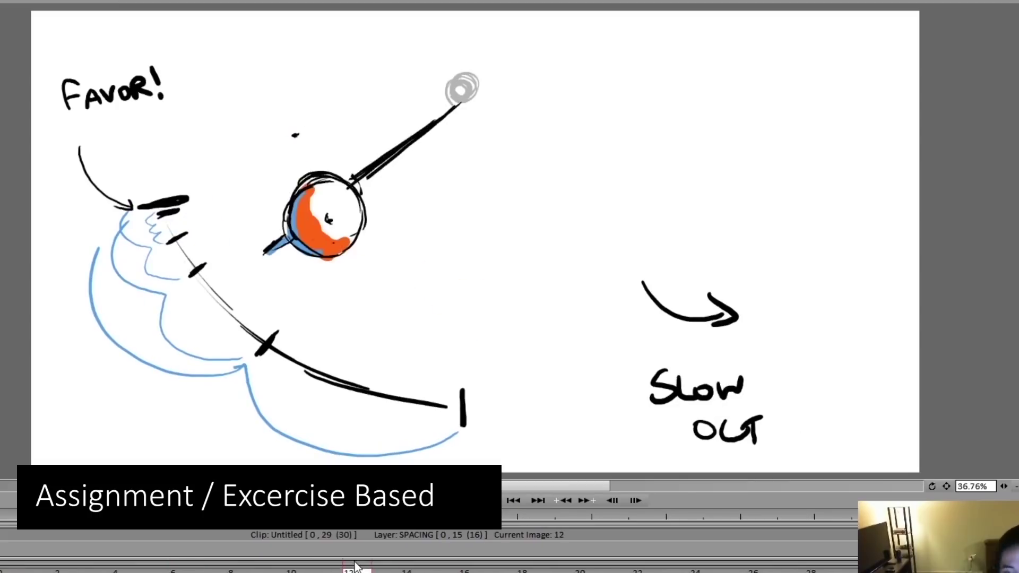
# Scrub the TVPaint timeline back to the earlier slow-in spacing drawing
pyautogui.moveTo(222, 548); pyautogui.dragTo(171, 534)
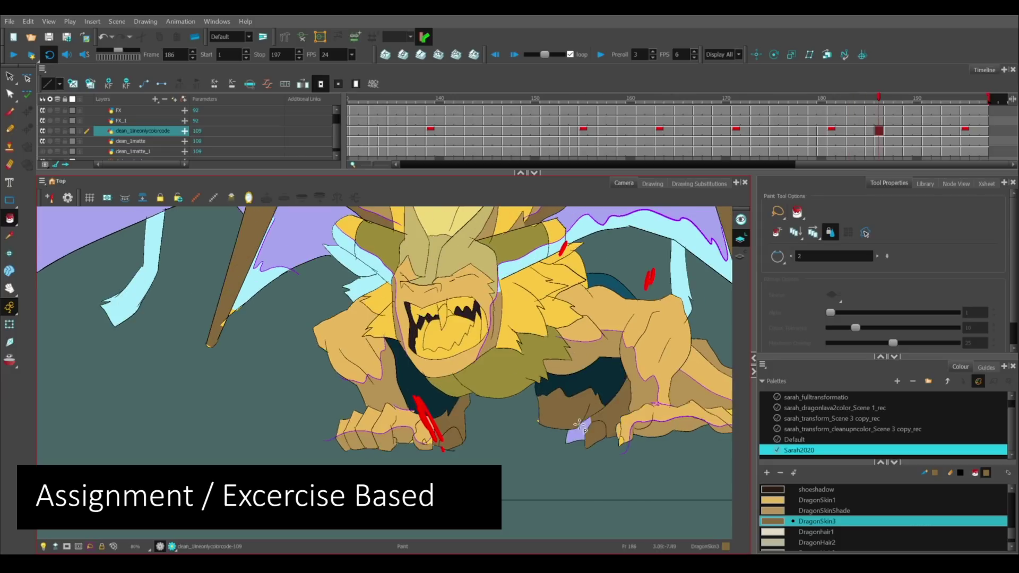
# Sample the Hair, skinshade and finally Jackethoodieshadow colours from the playing drawing
pyautogui.hotkey('alt', 's')
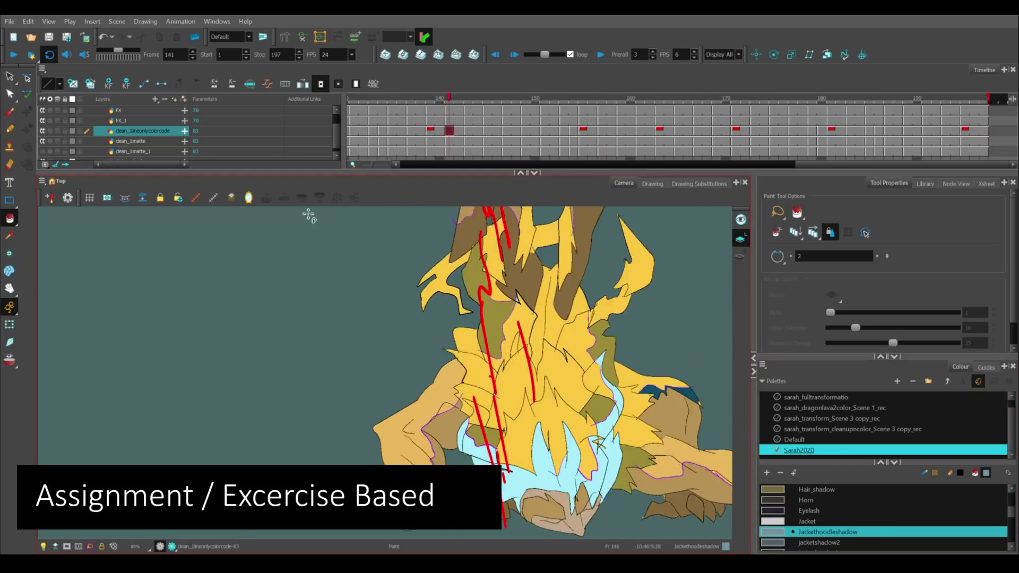
pyautogui.keyDown('alt'); pyautogui.click(556, 413); pyautogui.keyUp('alt')
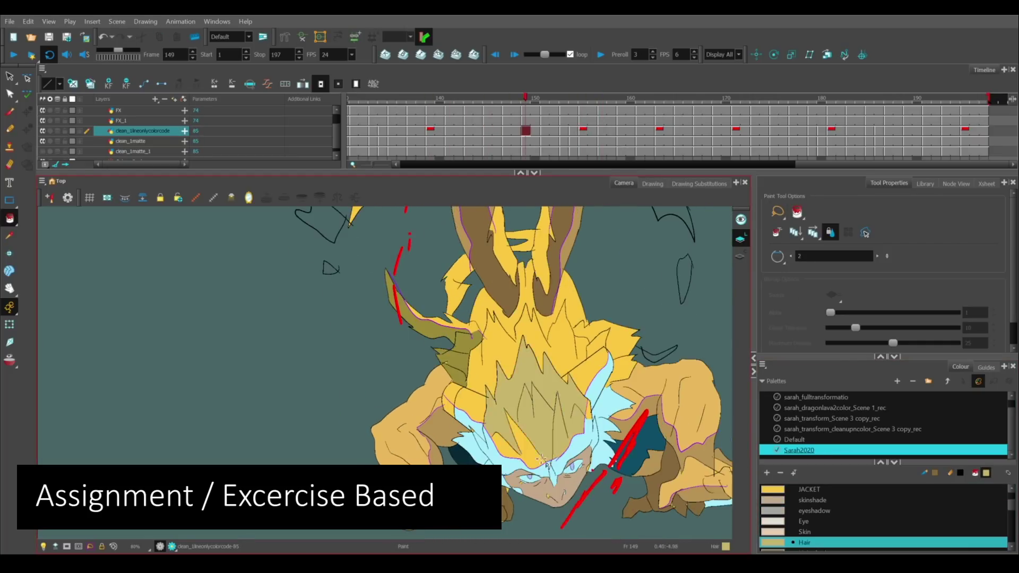
pyautogui.press('Return')
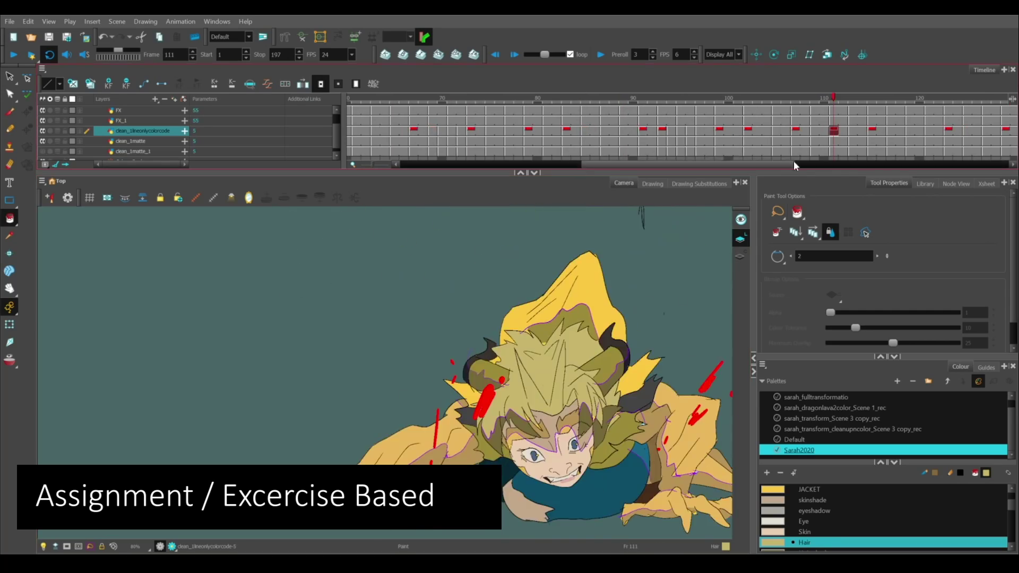
pyautogui.scroll(3, 396, 437)
pyautogui.keyDown('alt'); pyautogui.click(395, 438); pyautogui.keyUp('alt')
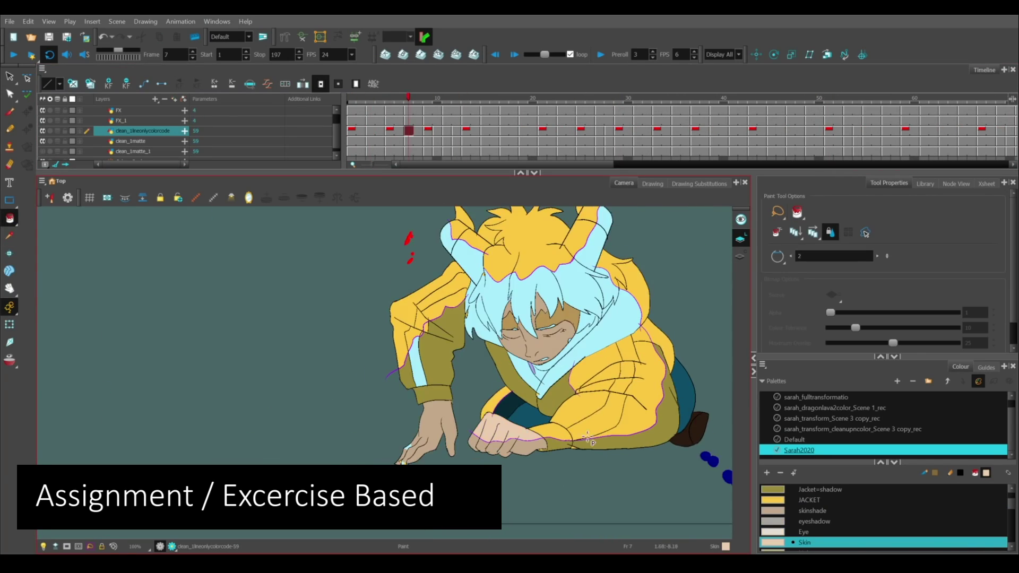
pyautogui.press(',')
pyautogui.press(',')
pyautogui.keyDown('alt'); pyautogui.click(619, 332); pyautogui.keyUp('alt')
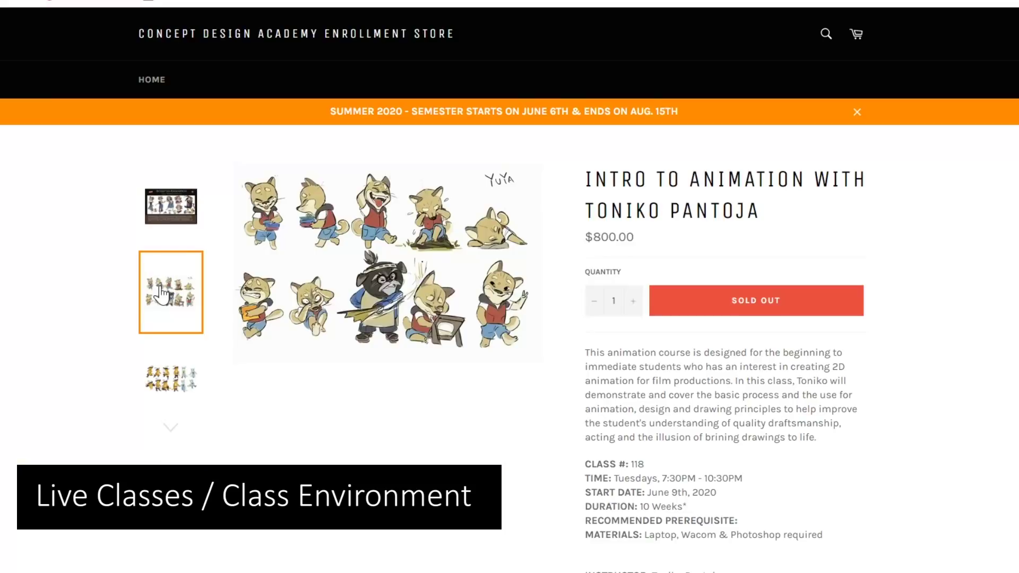
# Switch the main image to the cat sketches, then the promo card; enlarge it, close it, scroll down
pyautogui.click(170, 378)
pyautogui.click(175, 238)
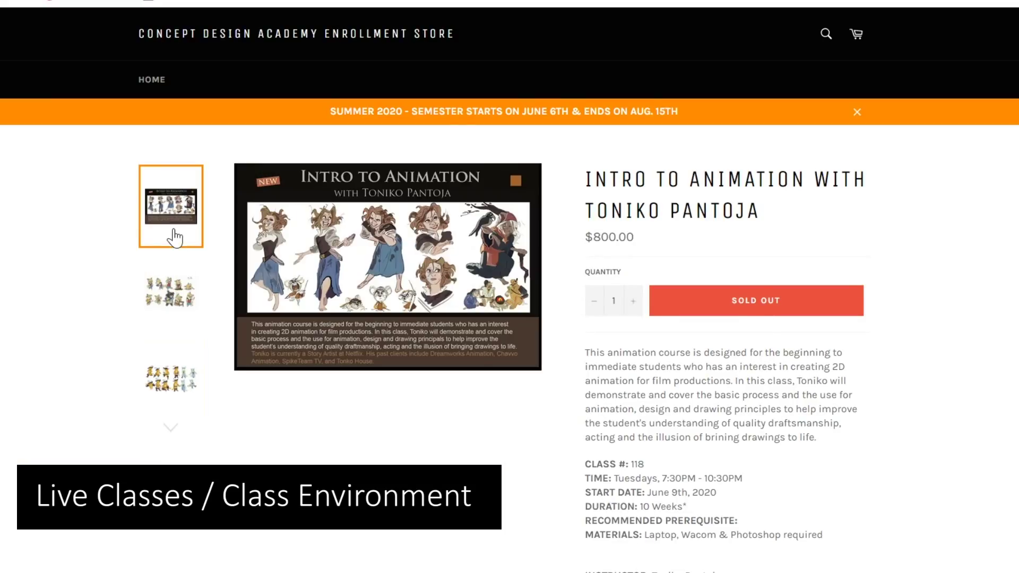
pyautogui.click(386, 240)
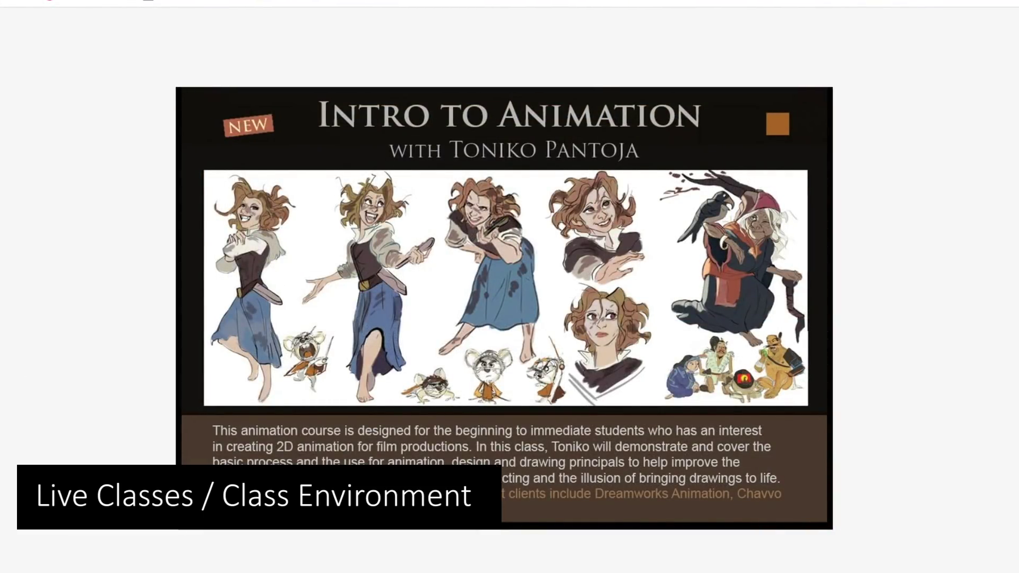
pyautogui.press('Escape')
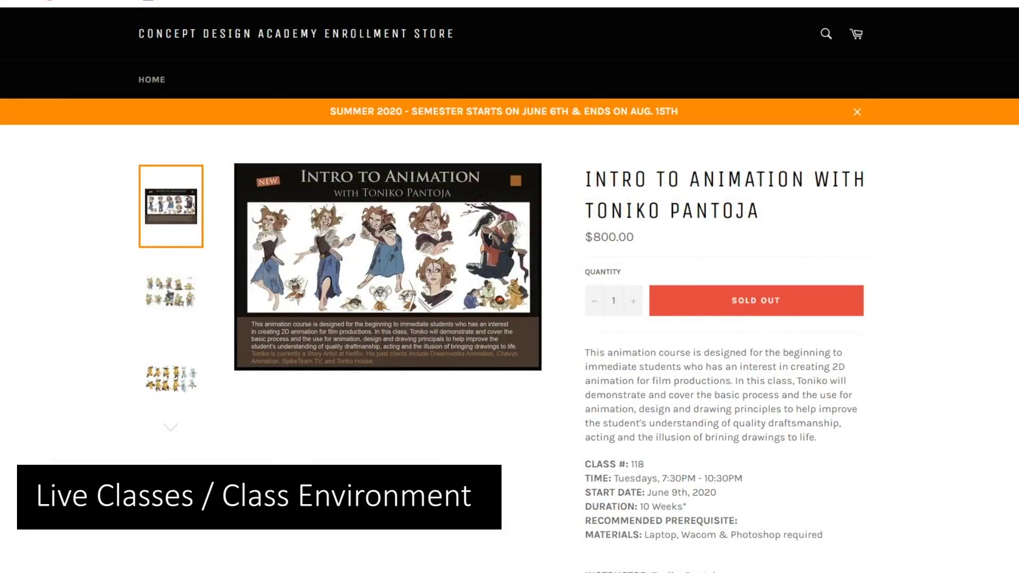
pyautogui.scroll(-8, 977, 270)
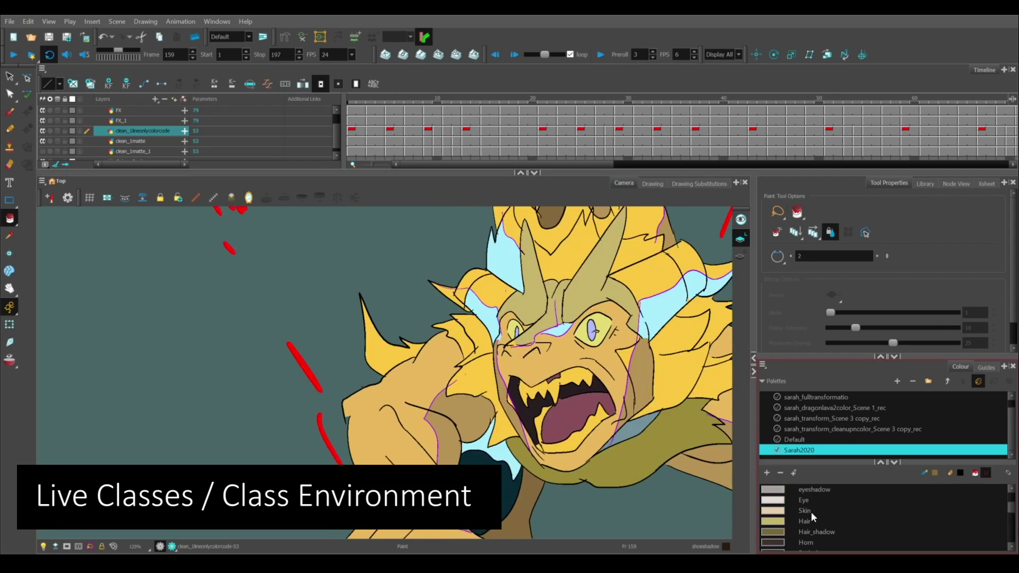
# Pick the Eye and DragonSkinShade swatches, fit the whole character in view, and play then stop
pyautogui.scroll(1, 814, 517)
pyautogui.click(813, 518)
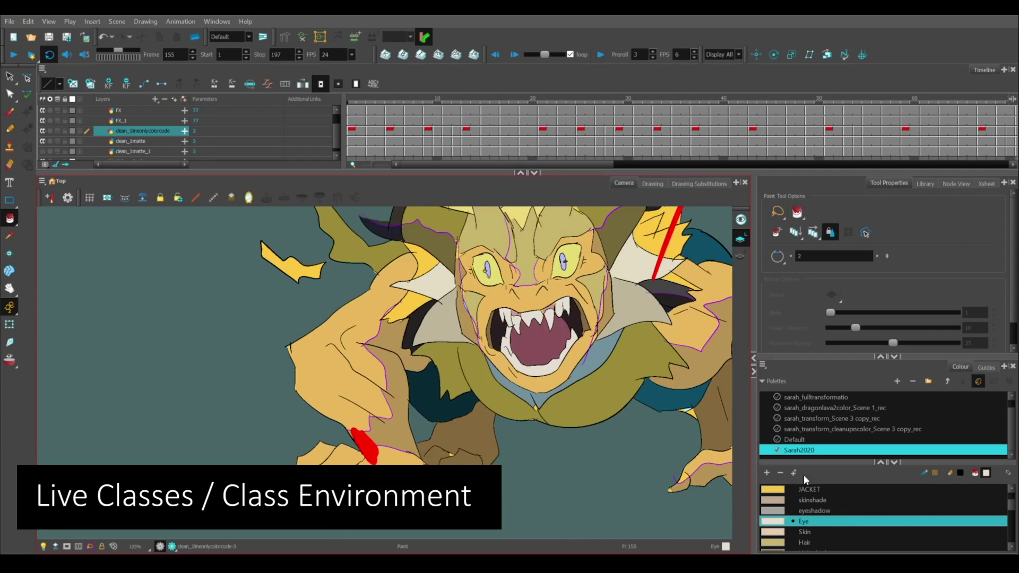
pyautogui.scroll(-2, 817, 517)
pyautogui.click(824, 542)
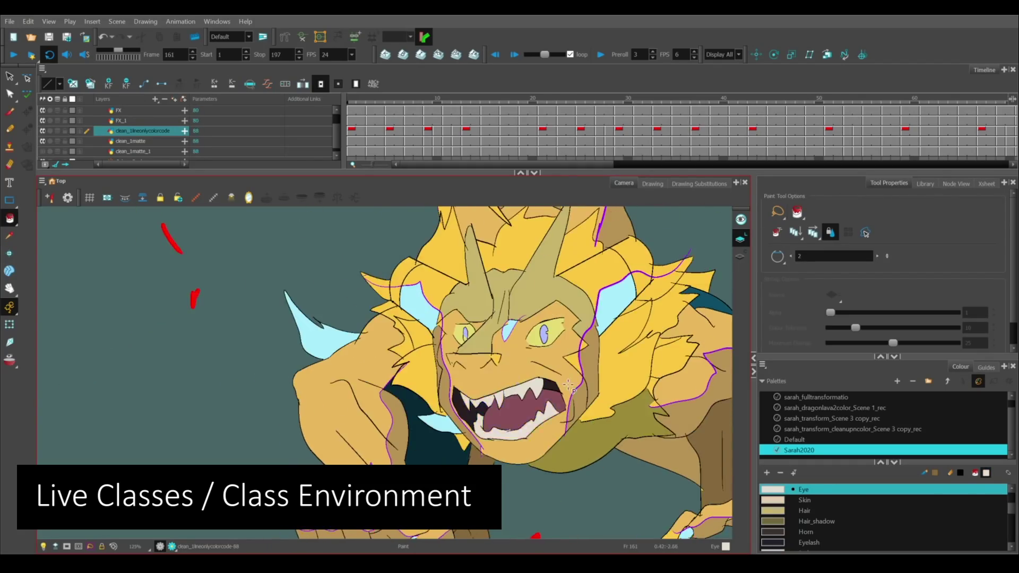
pyautogui.click(31, 54)
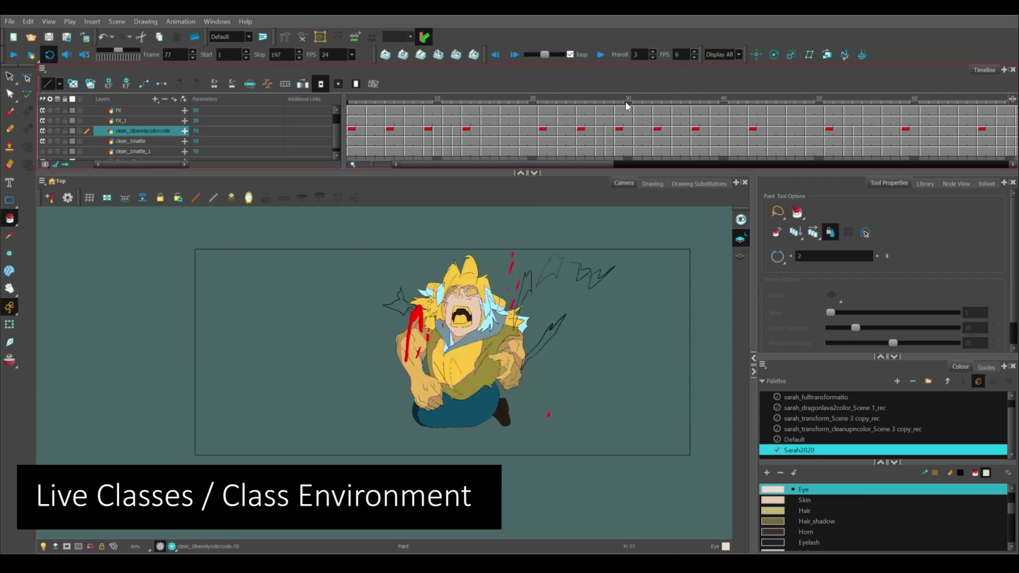
pyautogui.press('space')
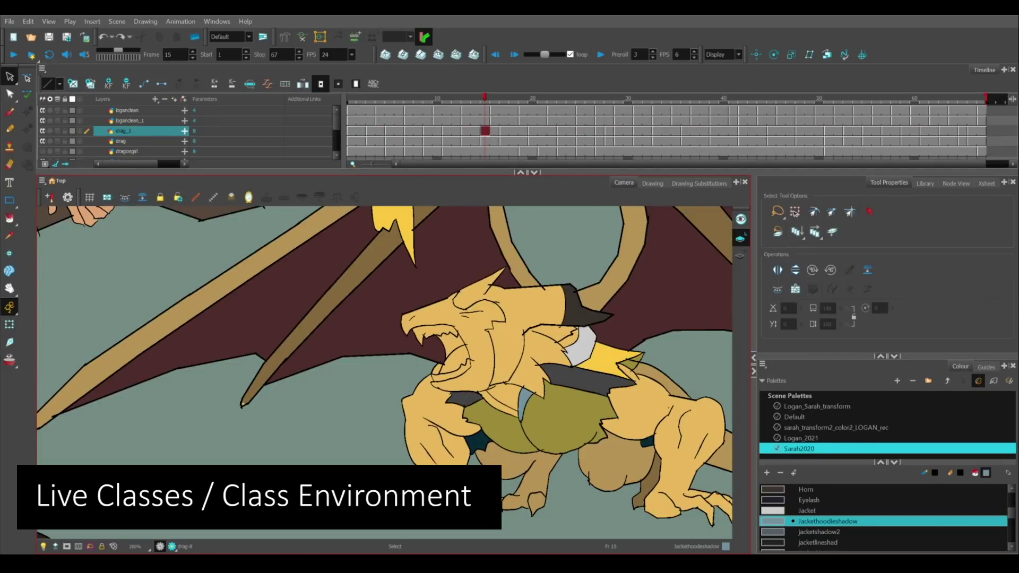
# Step through the dragon poses frame by frame and return to painting fills
pyautogui.press(',')
pyautogui.press(',')
pyautogui.hotkey('alt', 'i')
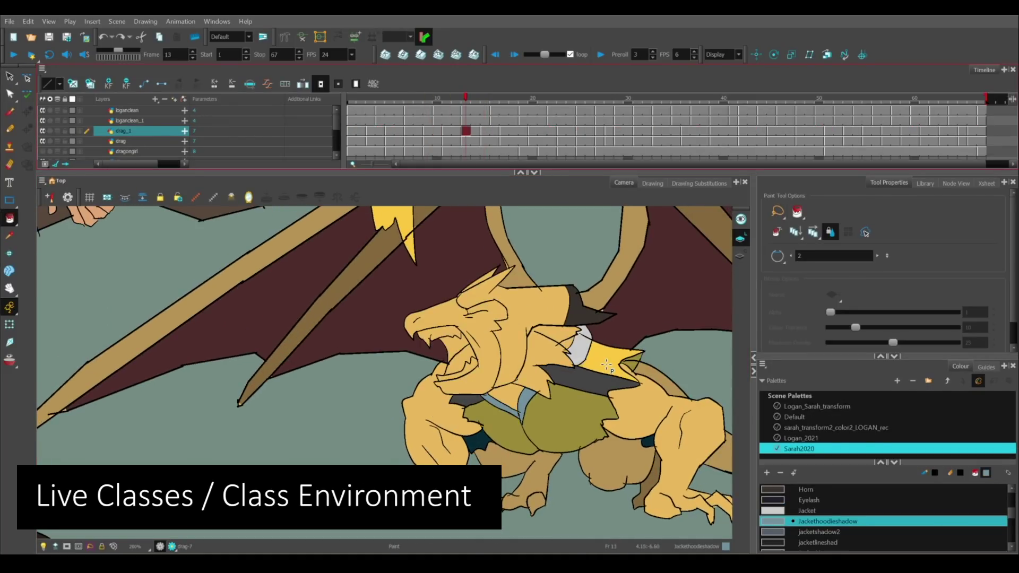
pyautogui.press('.')
pyautogui.press('.')
pyautogui.press('.')
pyautogui.press('.')
pyautogui.press('.')
pyautogui.press('.')
pyautogui.press('.')
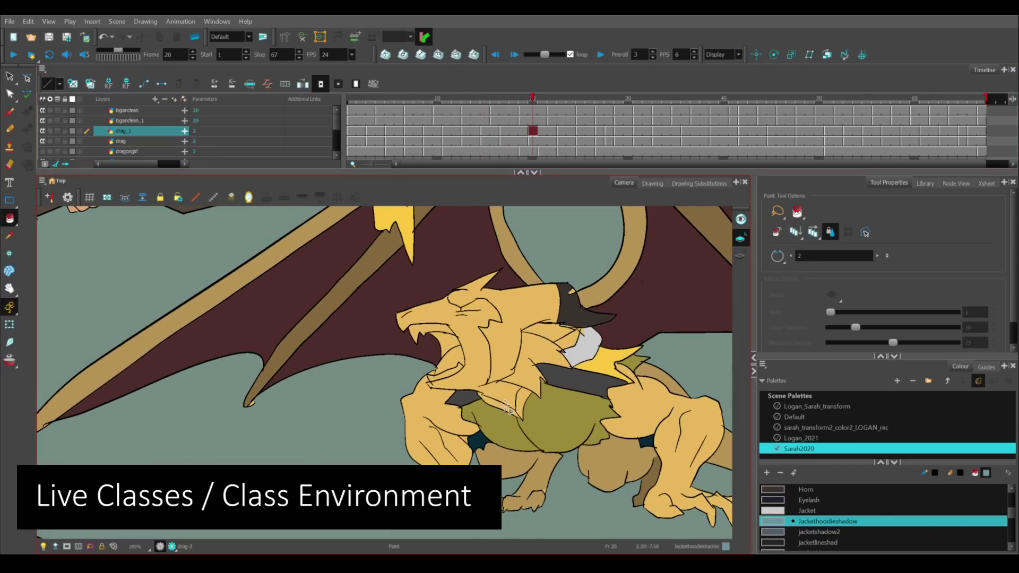
pyautogui.press('.')
pyautogui.press('.')
pyautogui.press('.')
pyautogui.press('.')
pyautogui.press('.')
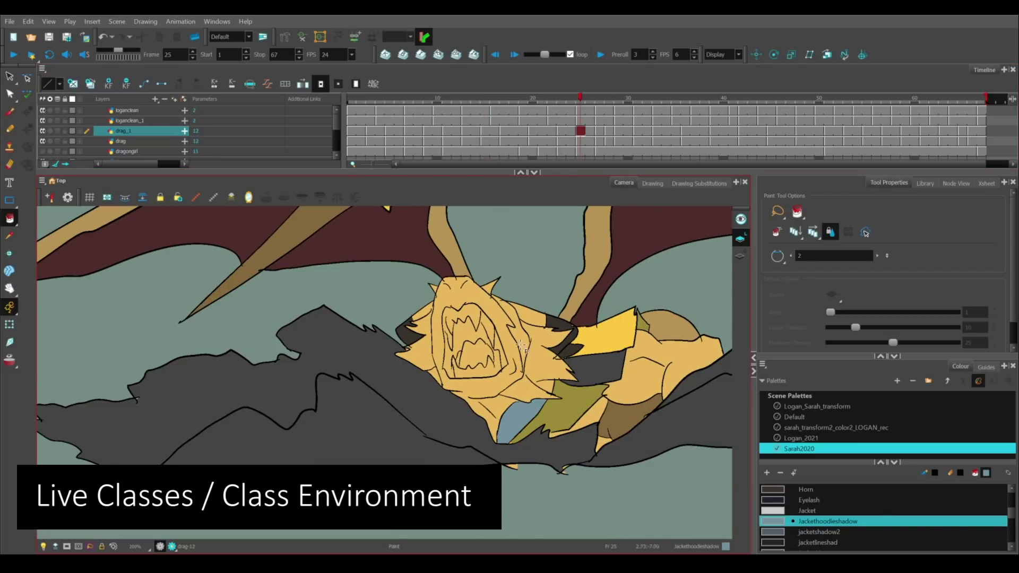
pyautogui.click(9, 111)
pyautogui.click(9, 219)
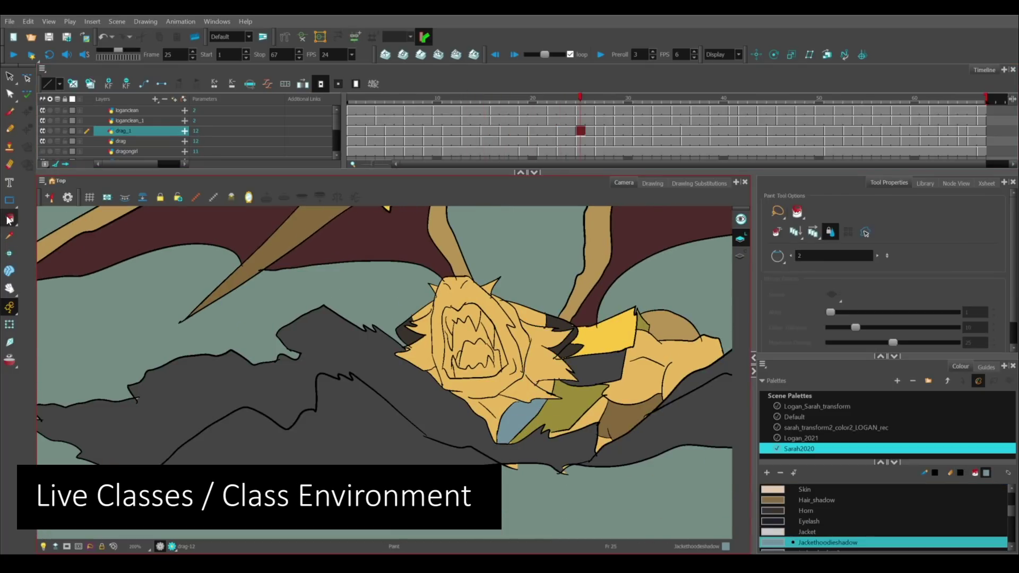
pyautogui.press('.')
pyautogui.press('.')
pyautogui.press('.')
pyautogui.press('.')
pyautogui.press('.')
pyautogui.press('.')
# Pick the Eyelash and Dragonhair1 colours while stepping back to early dragon frames
pyautogui.keyDown('alt'); pyautogui.click(553, 376); pyautogui.keyUp('alt')
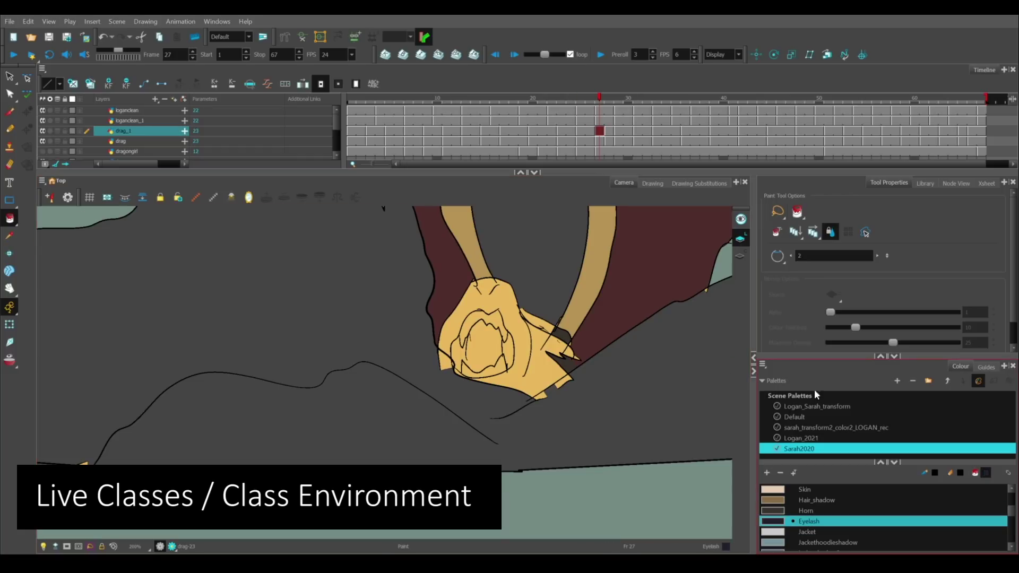
pyautogui.press(',')
pyautogui.press(',')
pyautogui.press(',')
pyautogui.press(',')
pyautogui.press(',')
pyautogui.press(',')
pyautogui.press(',')
pyautogui.press(',')
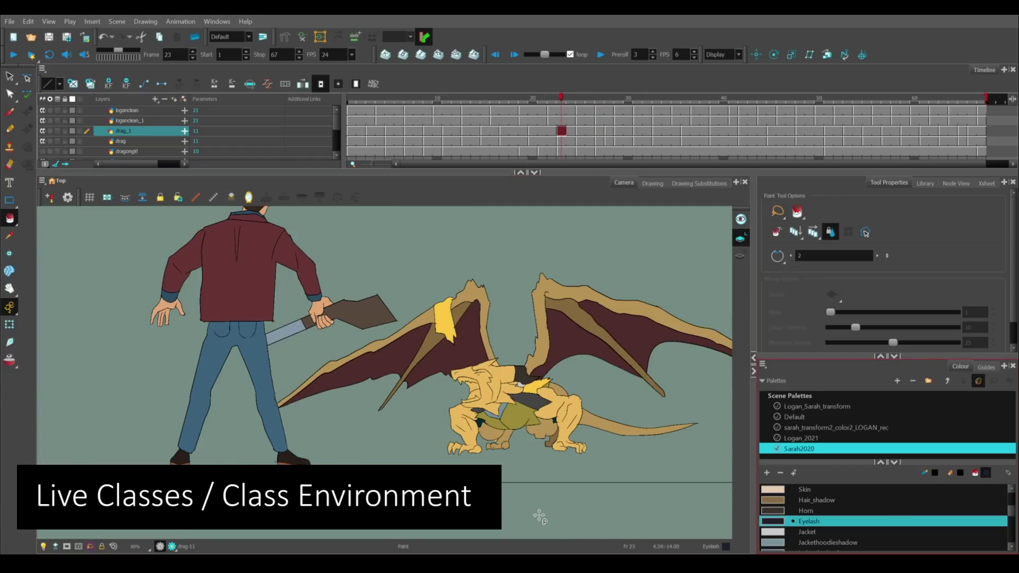
pyautogui.press(',')
pyautogui.press(',')
pyautogui.press(',')
pyautogui.press(',')
pyautogui.press(',')
pyautogui.press(',')
pyautogui.scroll(-5, 861, 532)
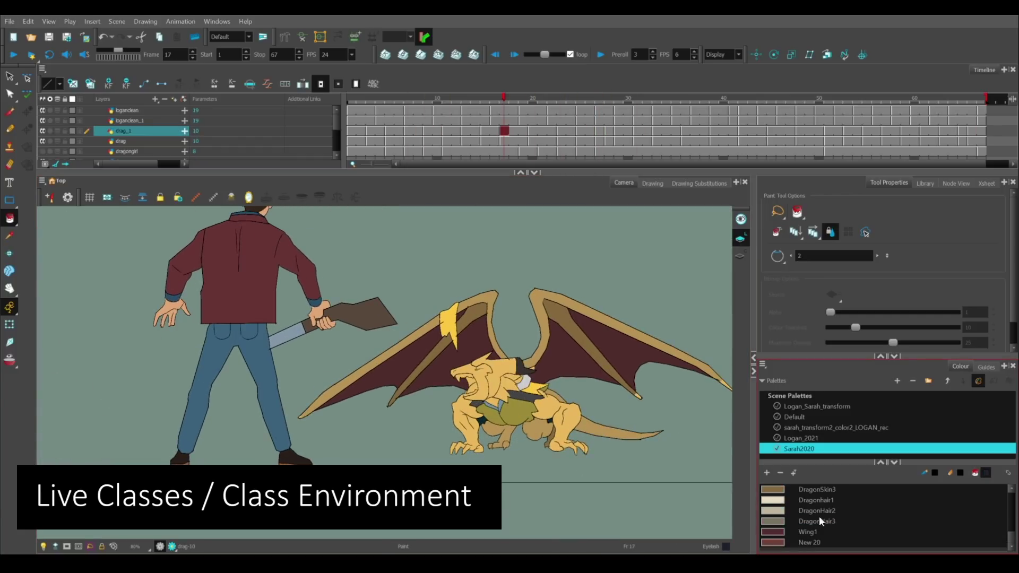
pyautogui.click(816, 500)
pyautogui.press(',')
pyautogui.press(',')
pyautogui.press(',')
pyautogui.press(',')
pyautogui.press(',')
pyautogui.press(',')
pyautogui.press(',')
pyautogui.press(',')
pyautogui.press(',')
pyautogui.press(',')
pyautogui.press(',')
pyautogui.press(',')
pyautogui.press(',')
pyautogui.press(',')
pyautogui.scroll(3, 546, 346)
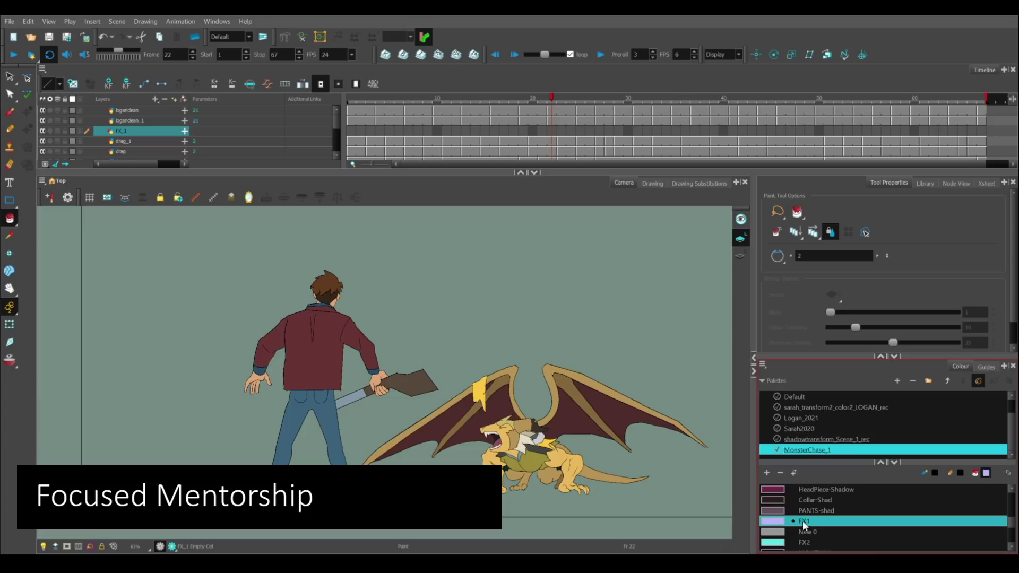
# Paint lavender FX1 energy strokes with the Brush on FX_1 across three successive frames
pyautogui.hotkey('alt', 'b')
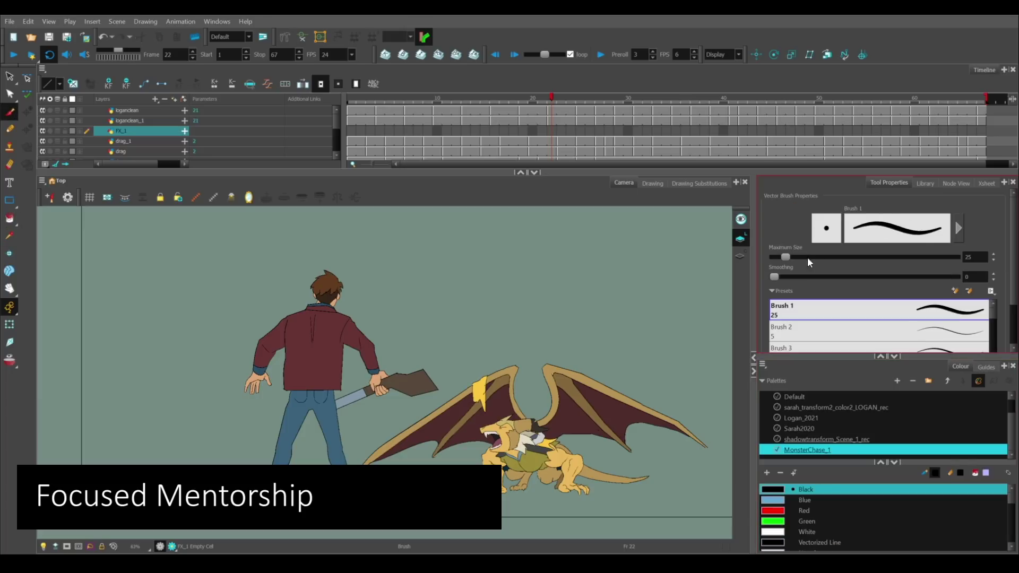
pyautogui.click(540, 97)
pyautogui.moveTo(540, 95); pyautogui.dragTo(543, 128)
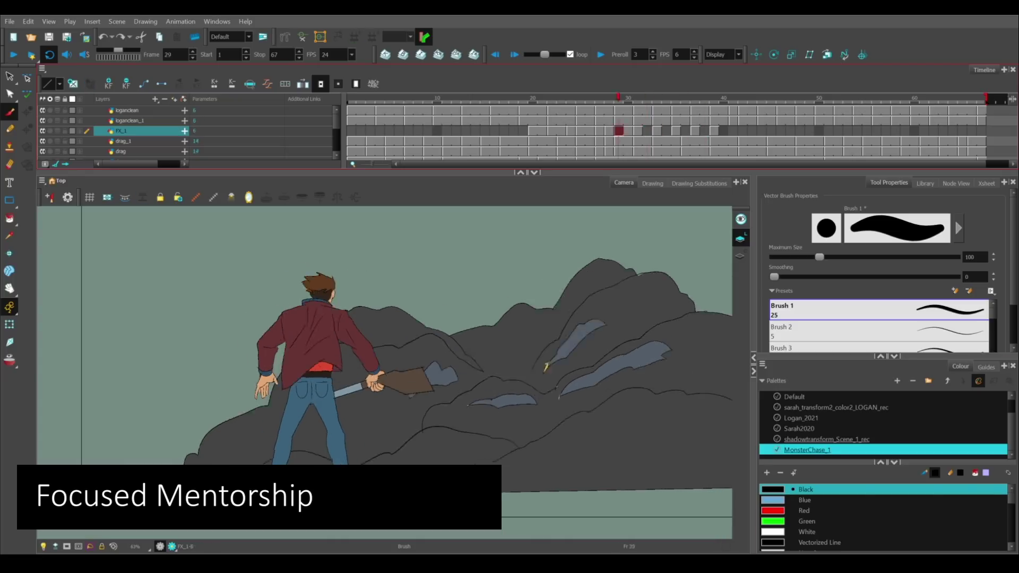
pyautogui.click(824, 520)
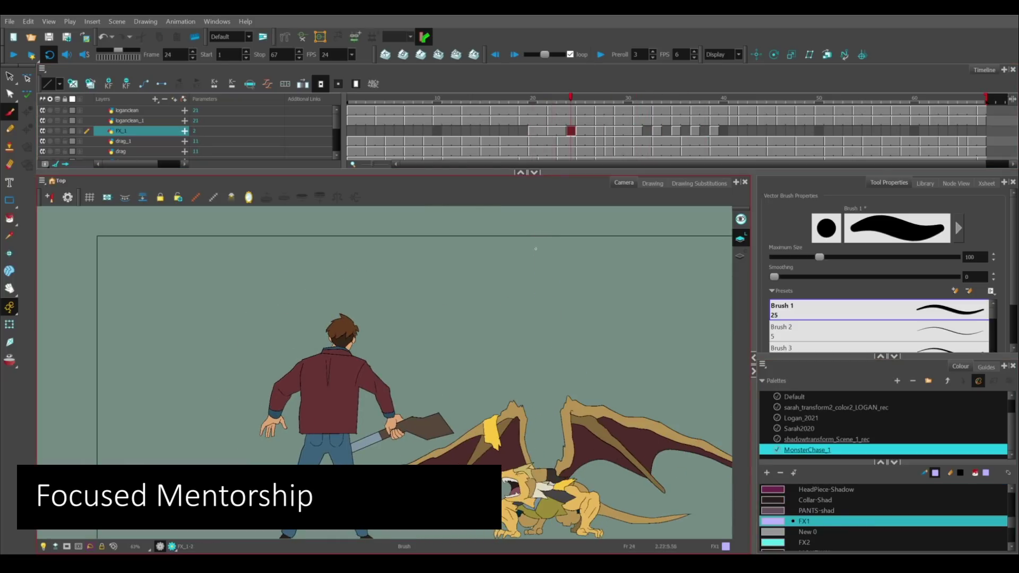
pyautogui.moveTo(541, 233); pyautogui.dragTo(548, 471)
pyautogui.press('.')
pyautogui.moveTo(559, 212); pyautogui.dragTo(555, 308)
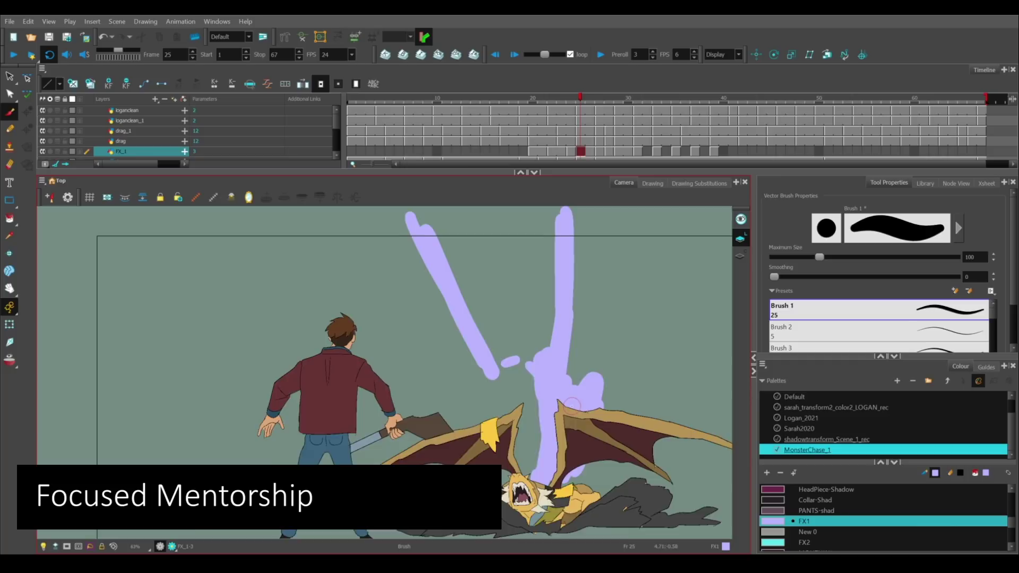
pyautogui.press('.')
pyautogui.press('.')
pyautogui.moveTo(310, 289); pyautogui.dragTo(348, 452)
pyautogui.press('.')
pyautogui.press('.')
pyautogui.press('.')
pyautogui.press('.')
pyautogui.press('.')
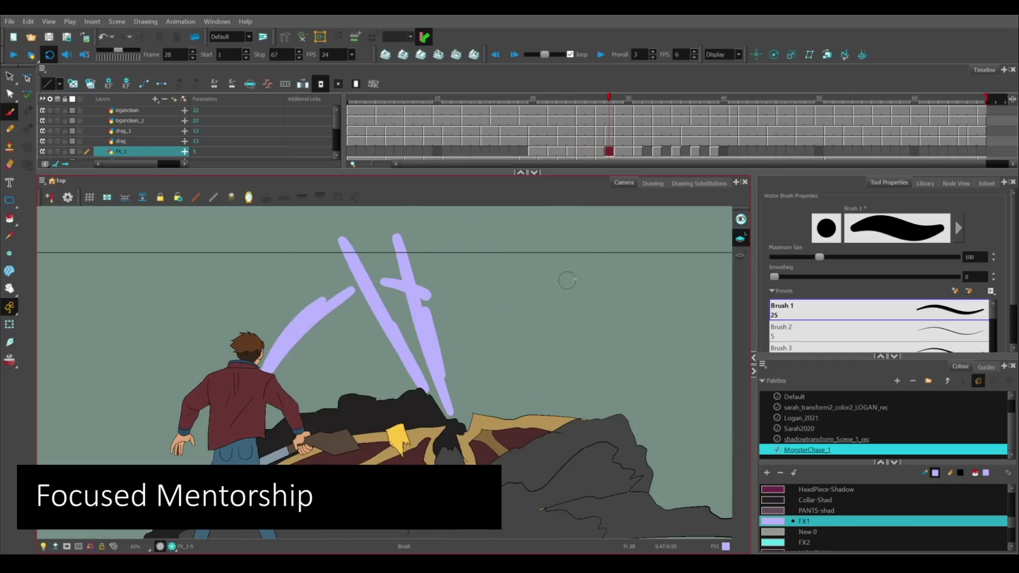
# Switch to the cyan FX2 colour, reduce Maximum Size to about 74, and flip through effect frames
pyautogui.press(',')
pyautogui.press(',')
pyautogui.press(',')
pyautogui.press(',')
pyautogui.press(',')
pyautogui.press(',')
pyautogui.press(',')
pyautogui.press(',')
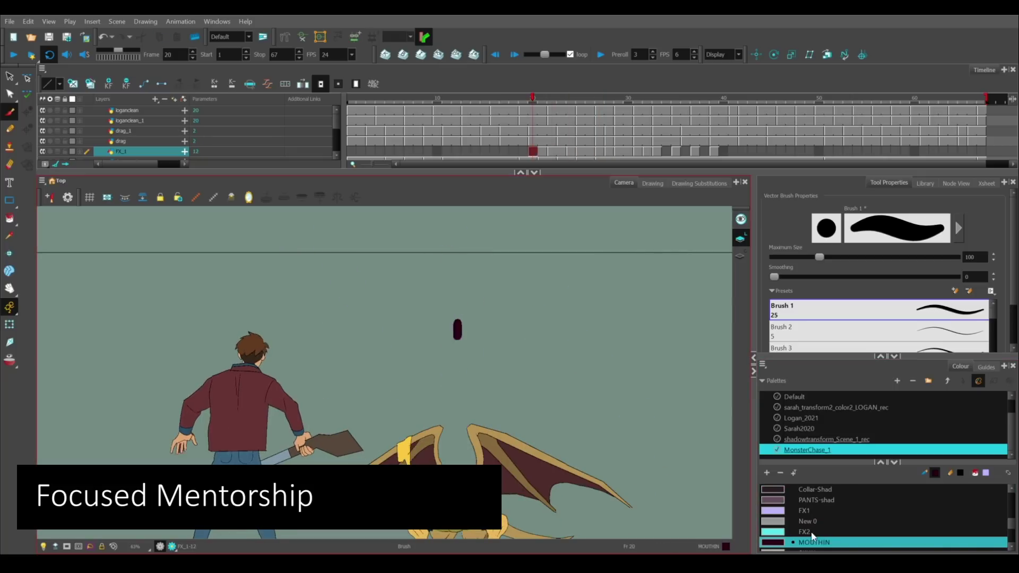
pyautogui.click(811, 530)
pyautogui.moveTo(819, 257); pyautogui.dragTo(808, 257)
pyautogui.press('.')
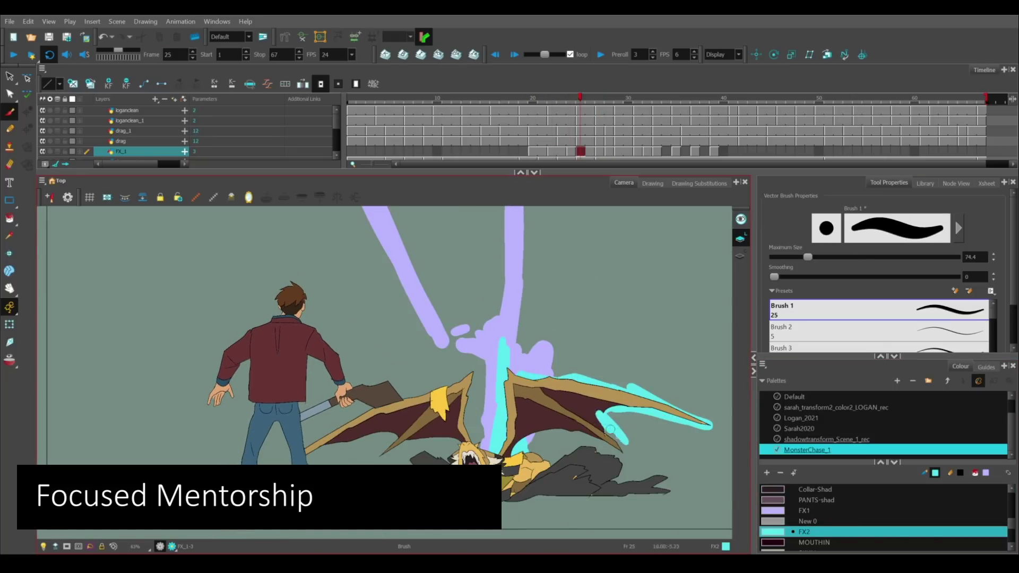
pyautogui.press('.')
pyautogui.press(',')
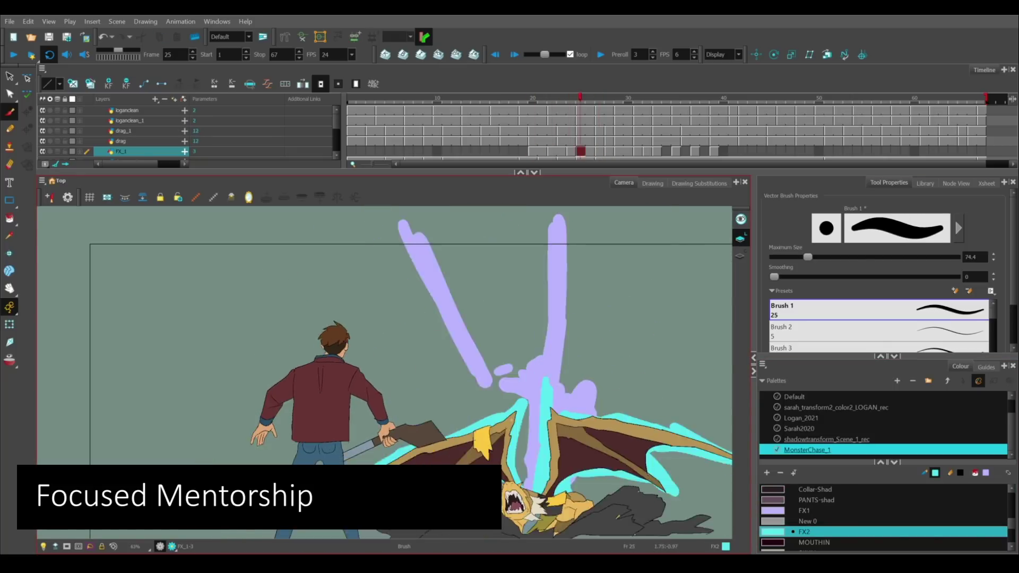
pyautogui.press('.')
pyautogui.press('.')
pyautogui.press('.')
pyautogui.press('.')
pyautogui.press('.')
pyautogui.press(',')
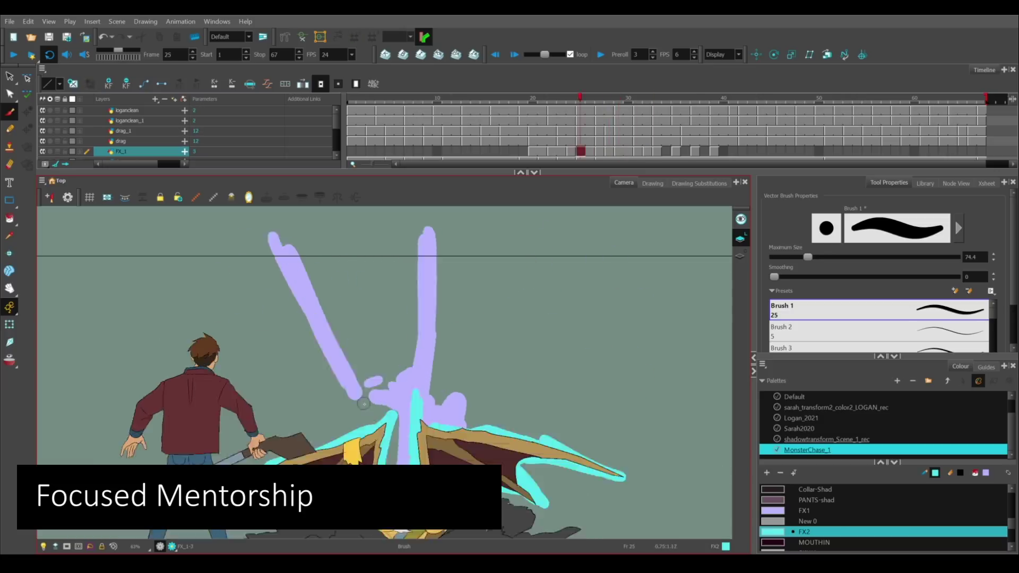
pyautogui.press('.')
pyautogui.press('.')
pyautogui.press('.')
pyautogui.press('.')
pyautogui.press('.')
pyautogui.press('.')
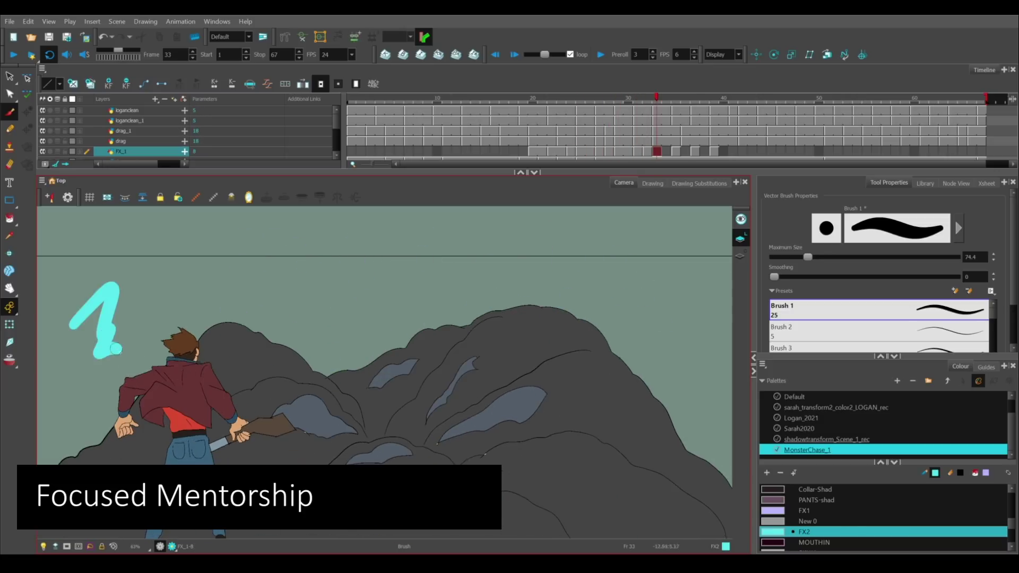
# Play back the effects, stopping at frame 37, then step forward and replay
pyautogui.press('Return')
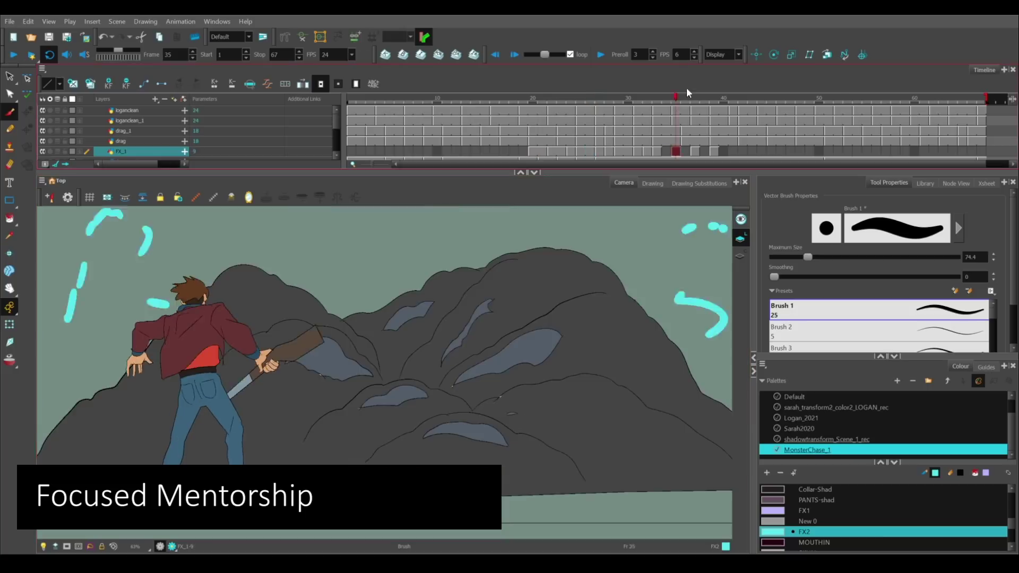
pyautogui.press('Return')
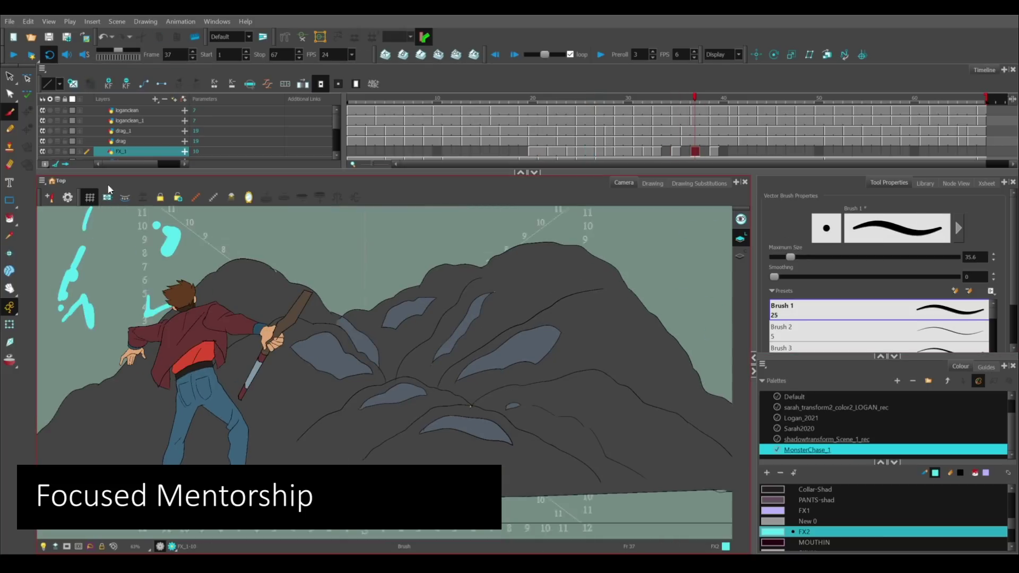
pyautogui.press('.')
pyautogui.press('Return')
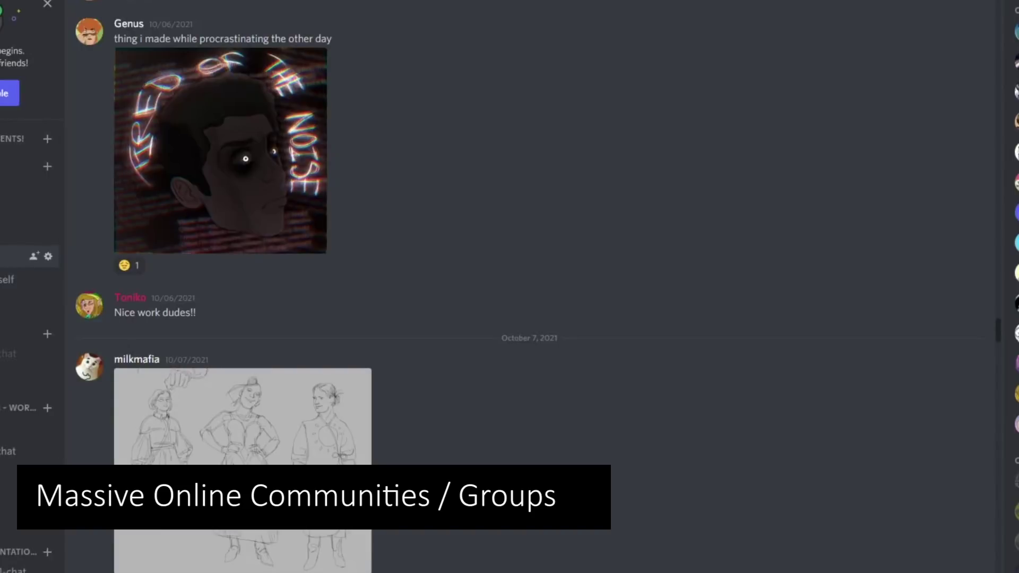
pyautogui.scroll(-15, 599, 309)
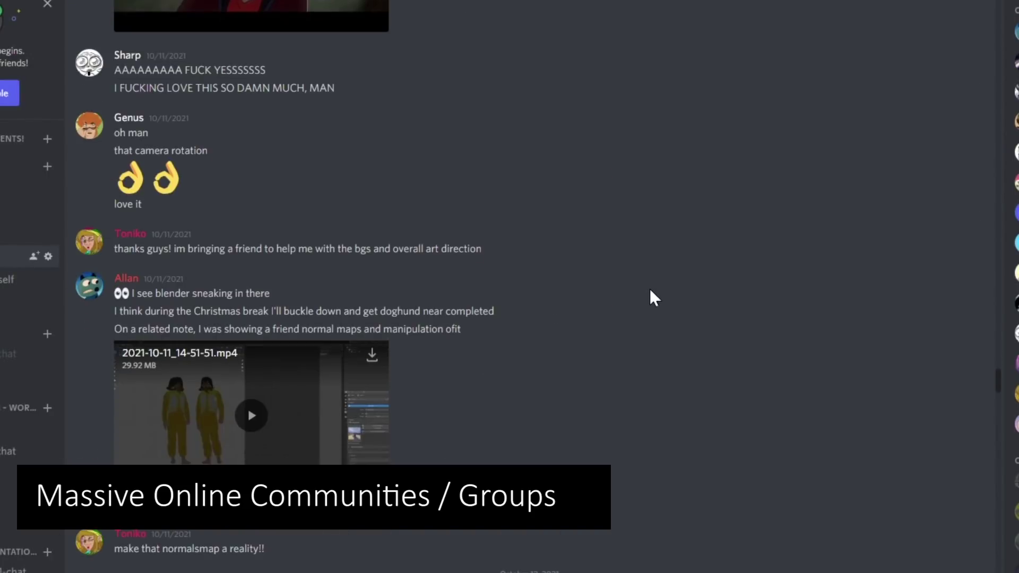
pyautogui.scroll(-15, 637, 308)
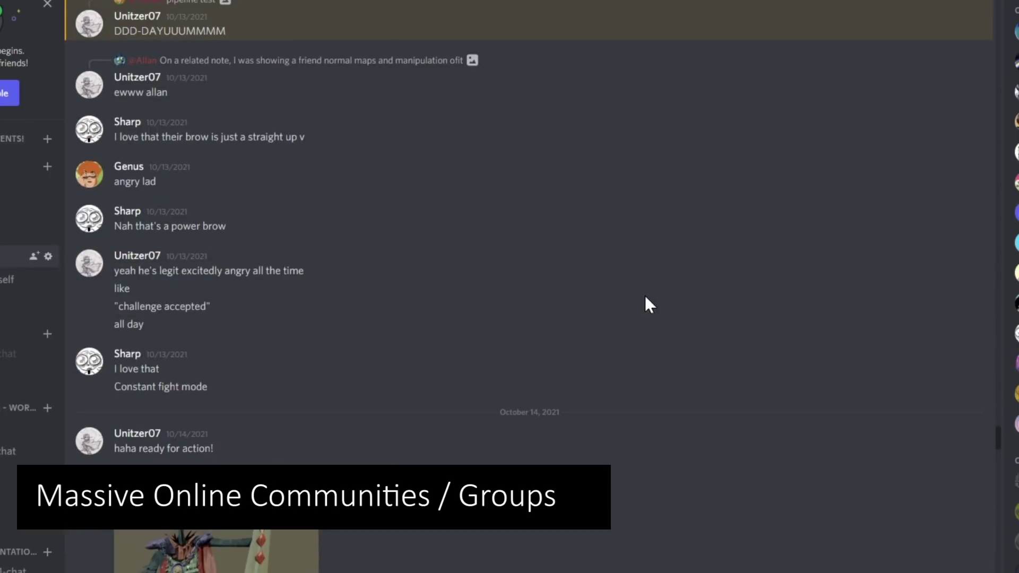
pyautogui.scroll(-10, 661, 348)
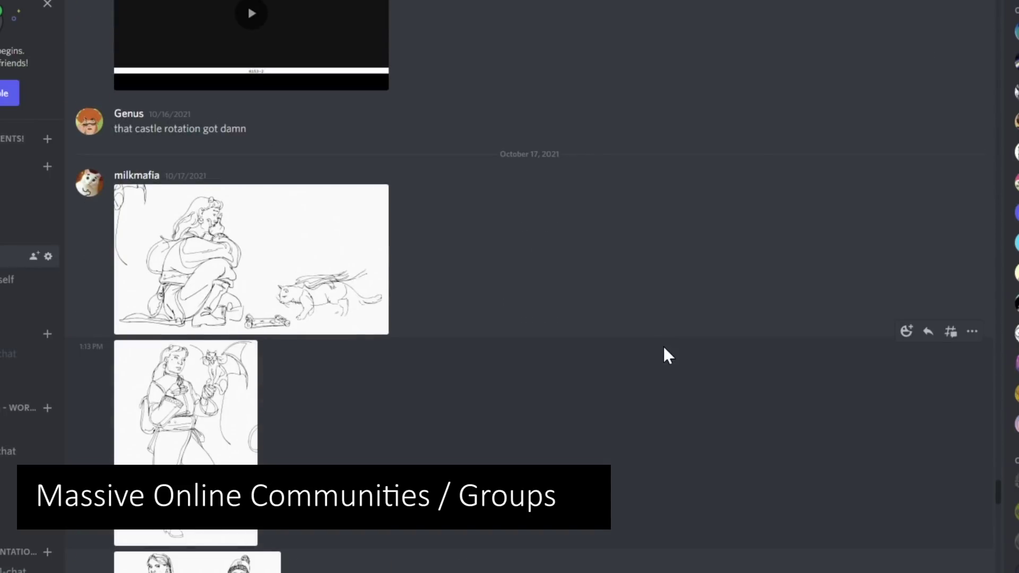
pyautogui.scroll(-8, 663, 348)
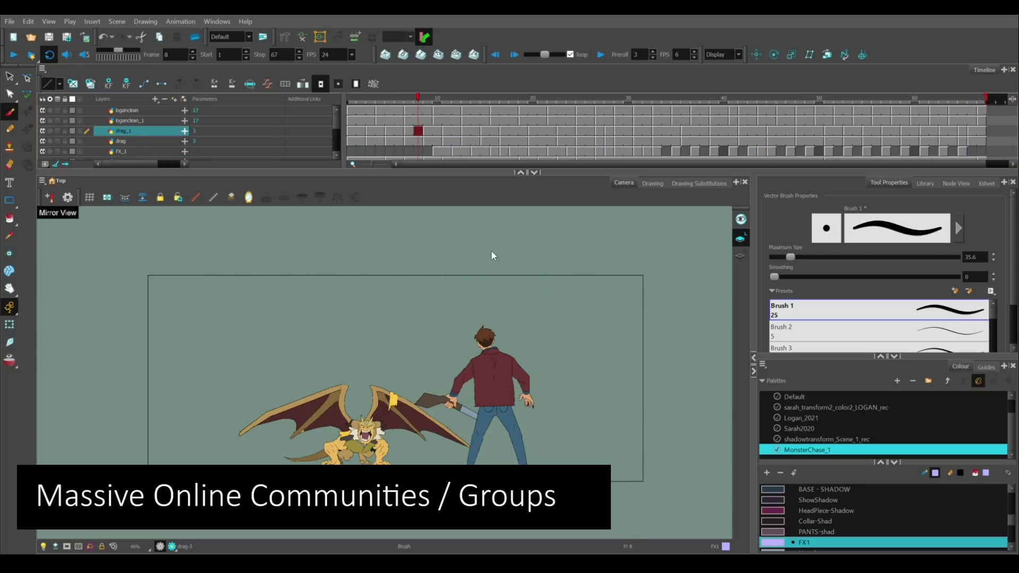
# Select the first cell of the new FX_3 layer and jump to frame 19
pyautogui.click(354, 132)
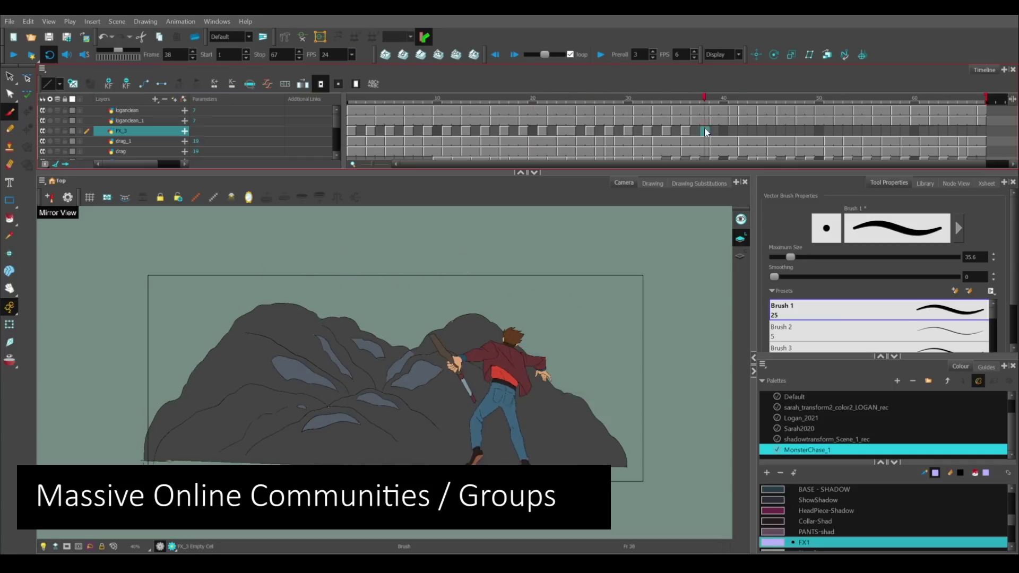
pyautogui.click(521, 97)
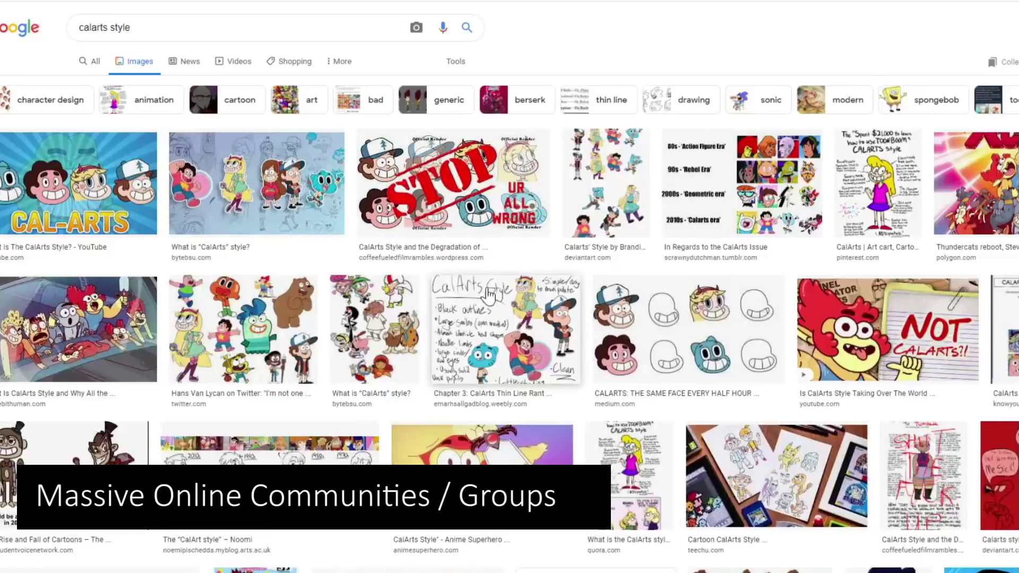
# Scroll down through more rows of the 'calarts style' cartoon image results
pyautogui.scroll(-3, 488, 295)
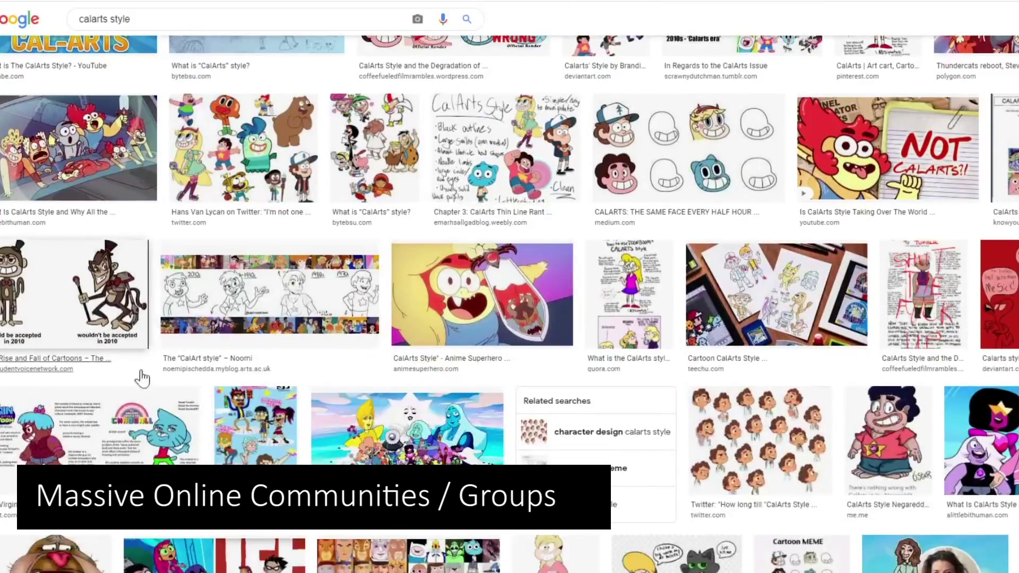
pyautogui.scroll(-5, 115, 442)
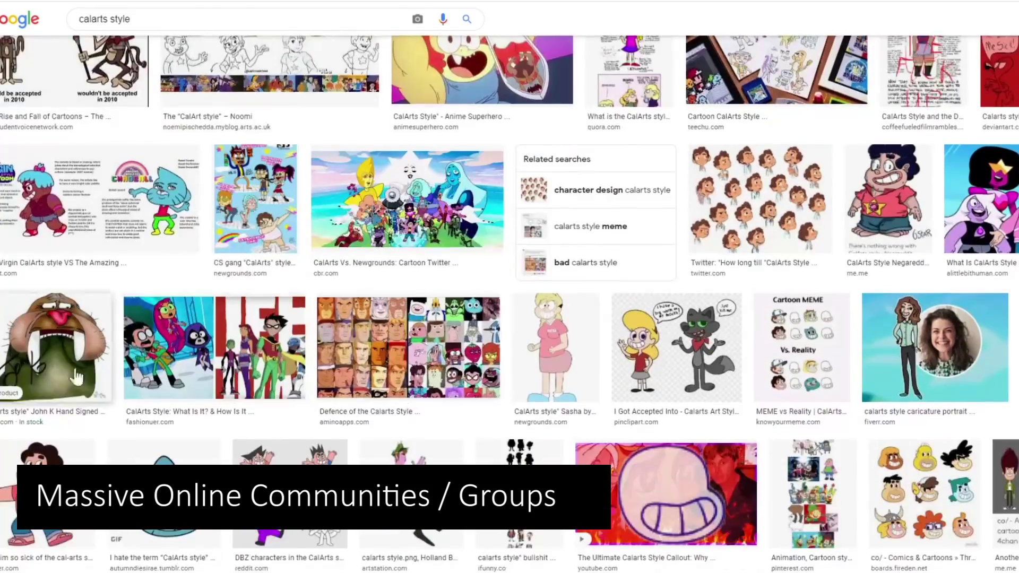
pyautogui.scroll(-3, 484, 452)
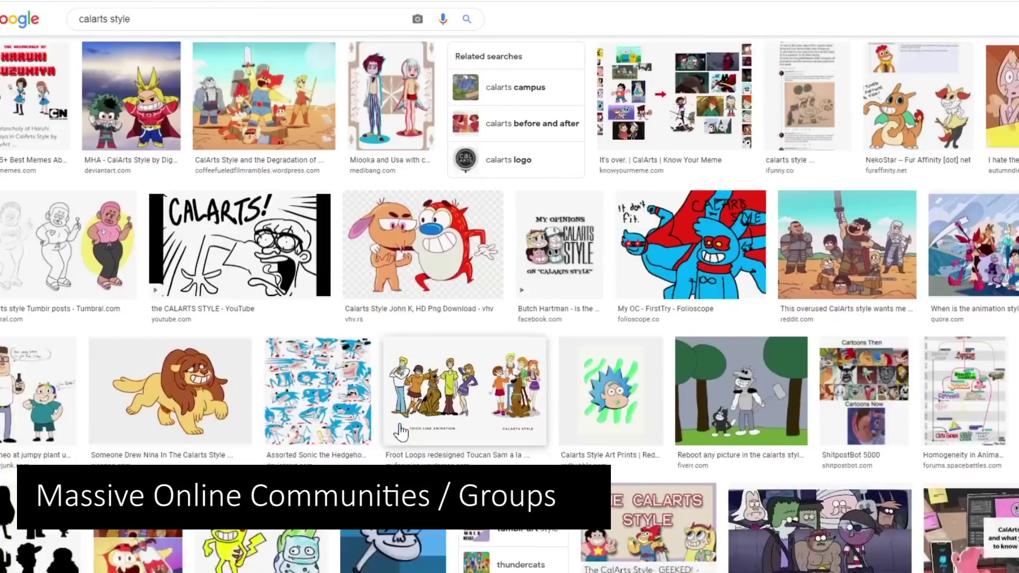
pyautogui.scroll(-7, 300, 459)
pyautogui.scroll(-7, 302, 457)
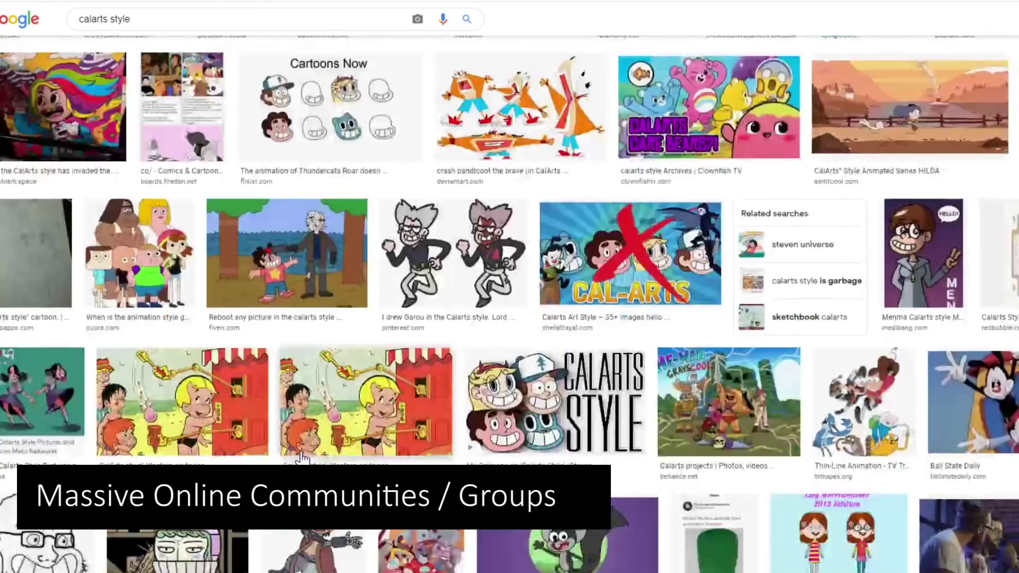
pyautogui.scroll(-7, 303, 458)
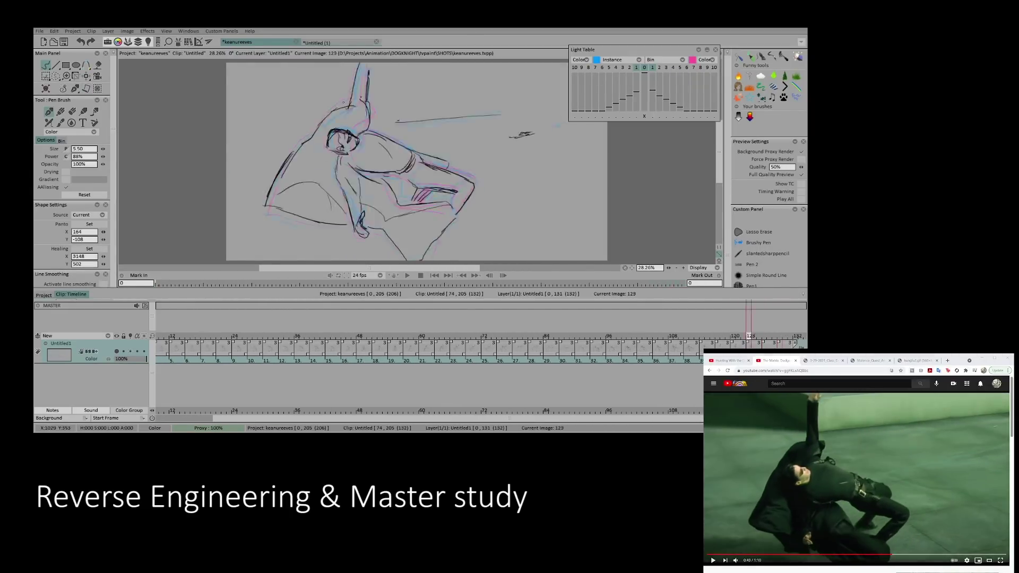
# Play the rough pose sketch animation alongside its live-action reference footage
pyautogui.click(407, 276)
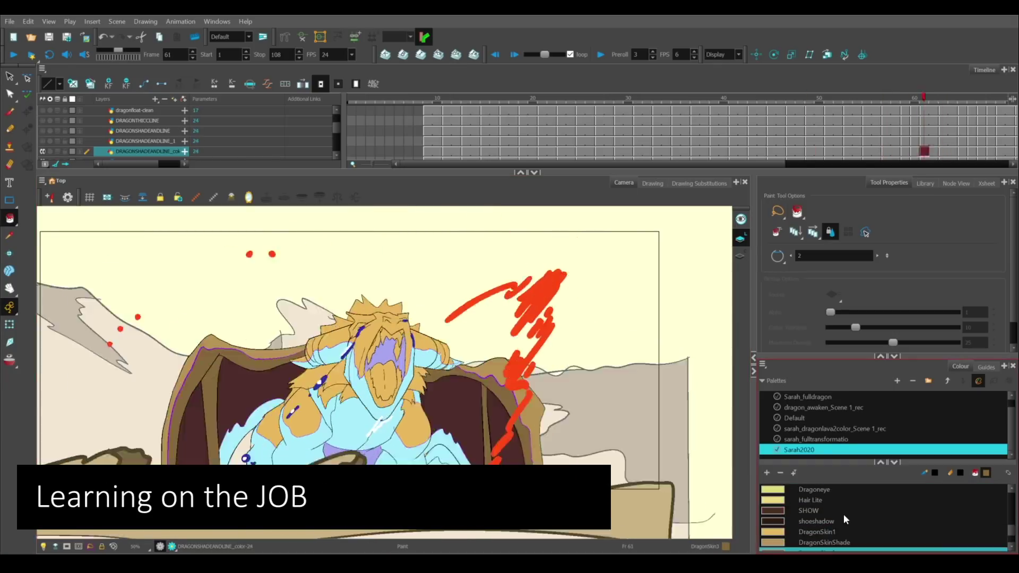
# Pick the Wing1 and New 20 swatches, then switch to the Pencil tool
pyautogui.click(812, 531)
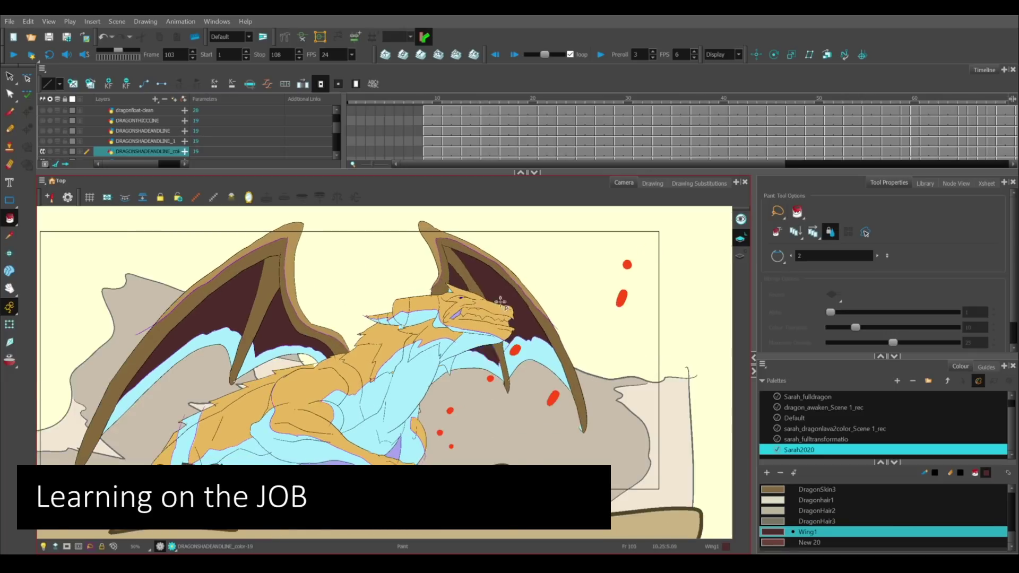
pyautogui.click(808, 542)
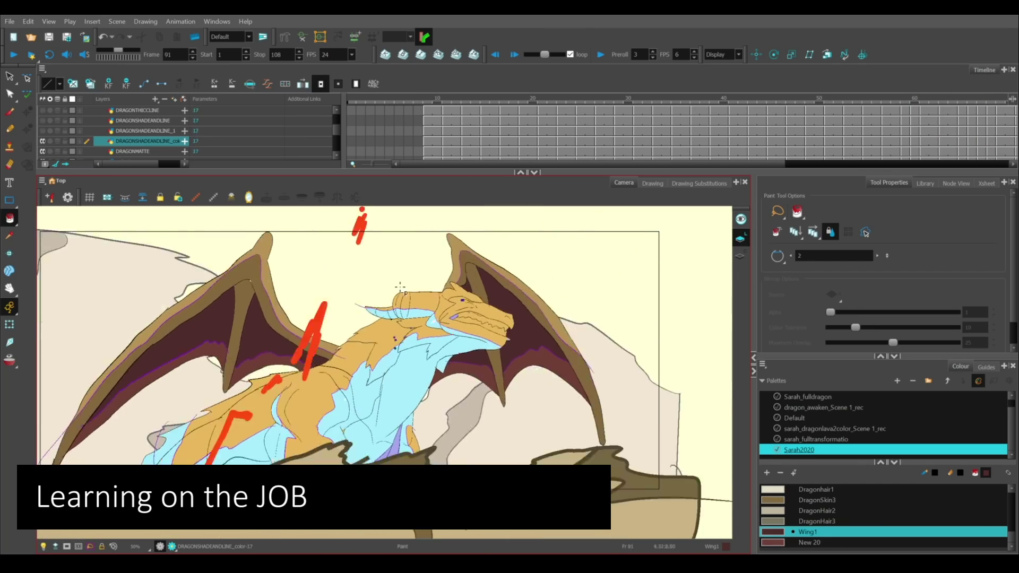
pyautogui.hotkey('alt', '/')
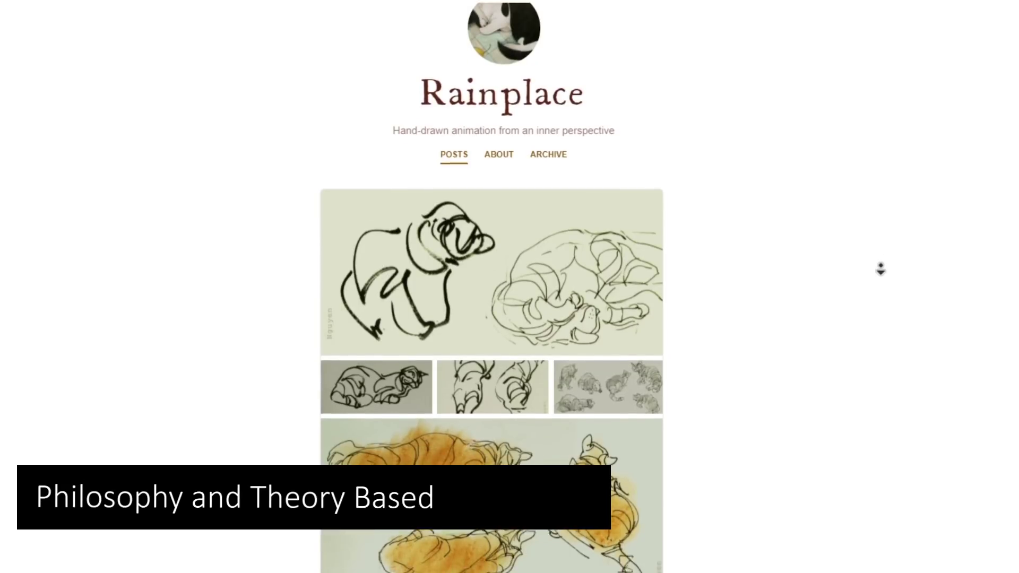
# Scroll the Rainplace blog past the animation-principles post and stop the autoscroll
pyautogui.scroll(-5, 880, 269)
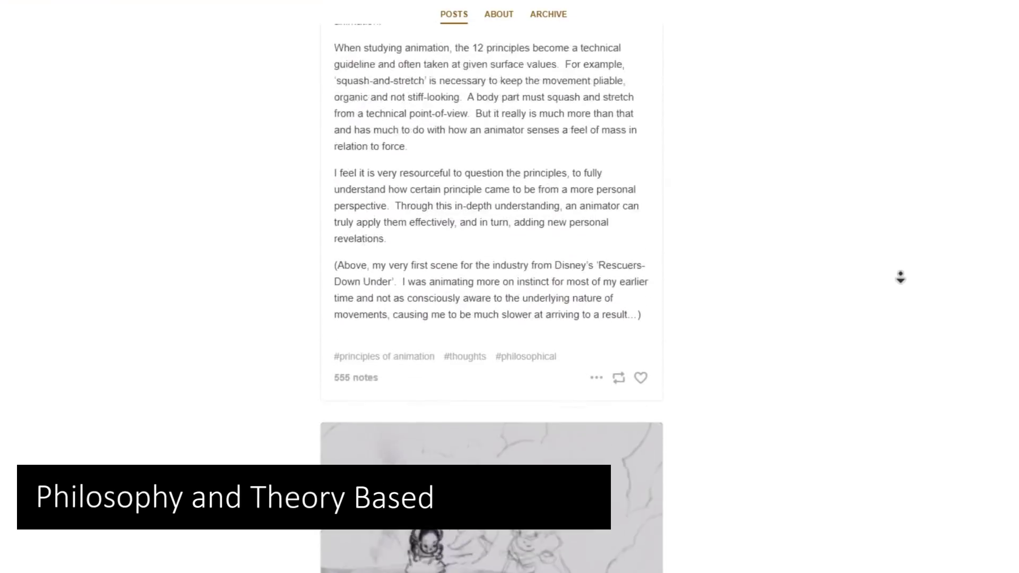
pyautogui.middleClick(906, 282)
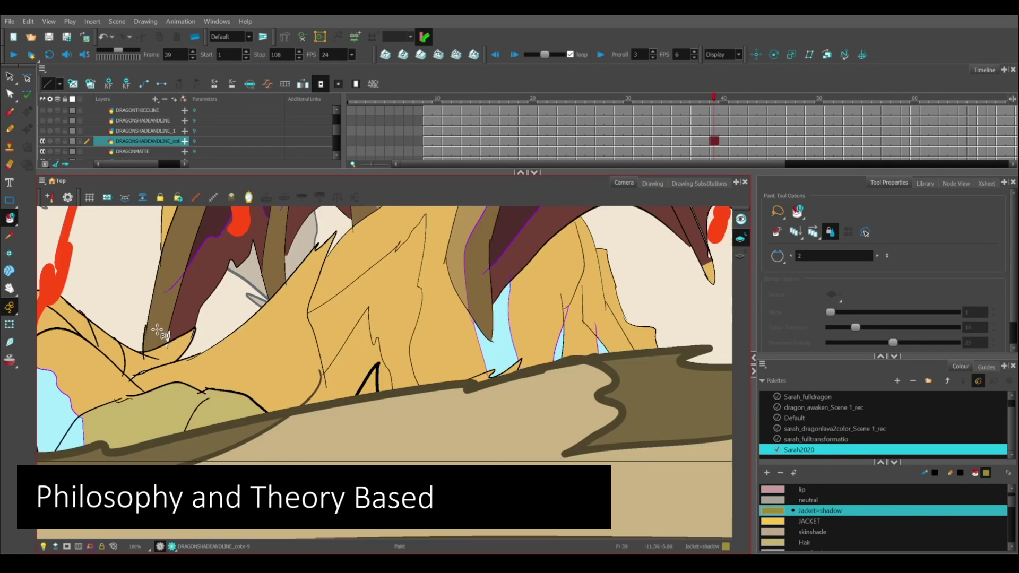
# Pan the Camera view to show more of the ground band around the dragon
pyautogui.moveTo(157, 330); pyautogui.dragTo(204, 208)
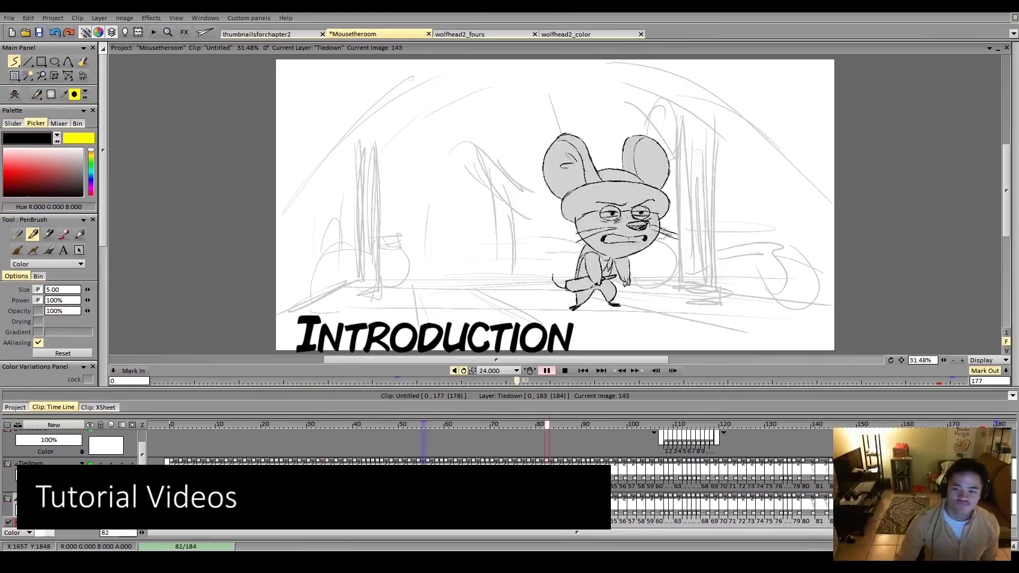
# Stop the mouse scene playback and step forward to image 4 of thumbnailsforchapter2
pyautogui.click(567, 370)
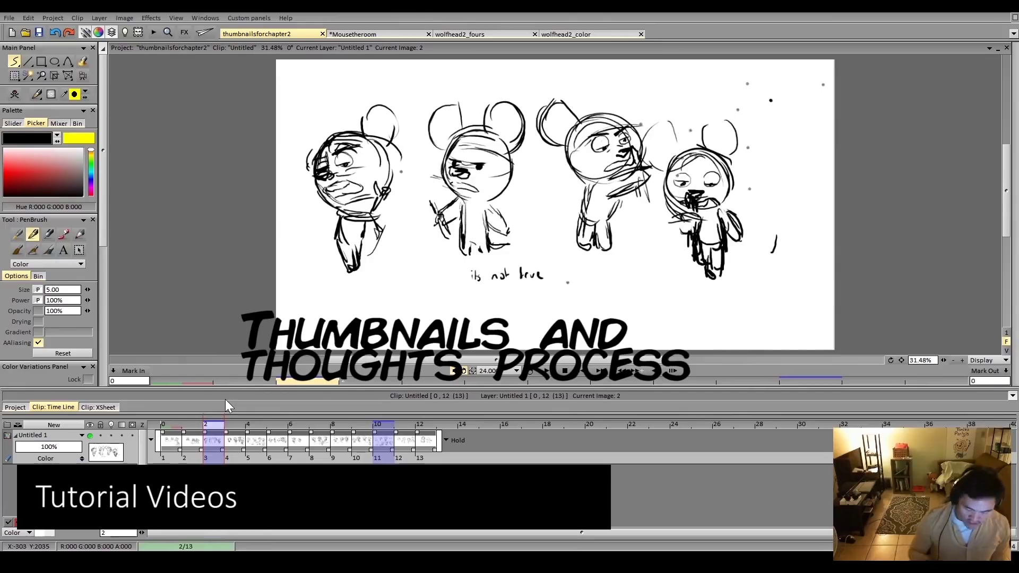
pyautogui.press('Right')
pyautogui.press('Right')
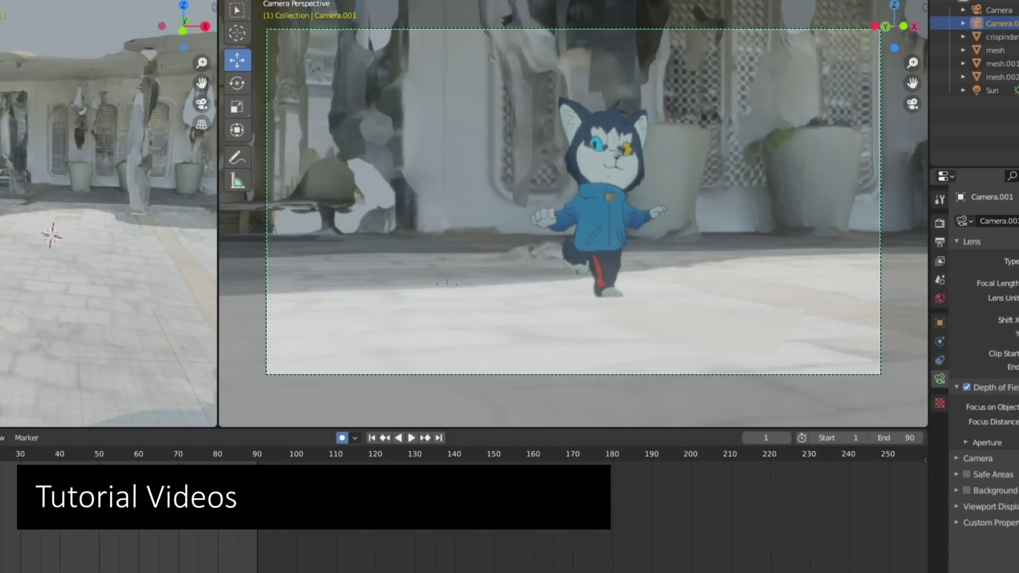
# Focus the camera's depth of field on an object, show Aperture, and start shrinking the cat plane
pyautogui.click(606, 233)
pyautogui.click(962, 441)
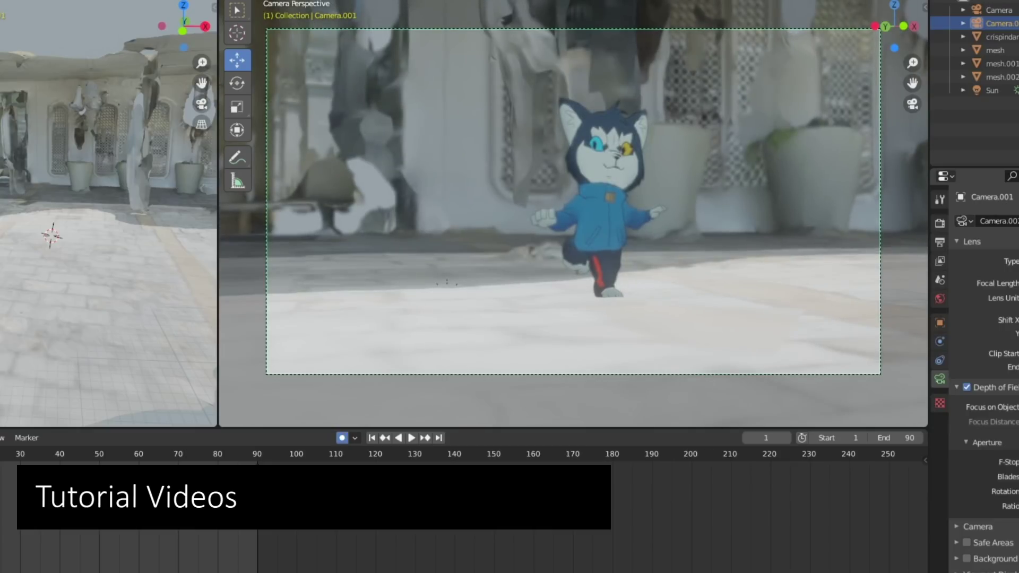
pyautogui.click(689, 256)
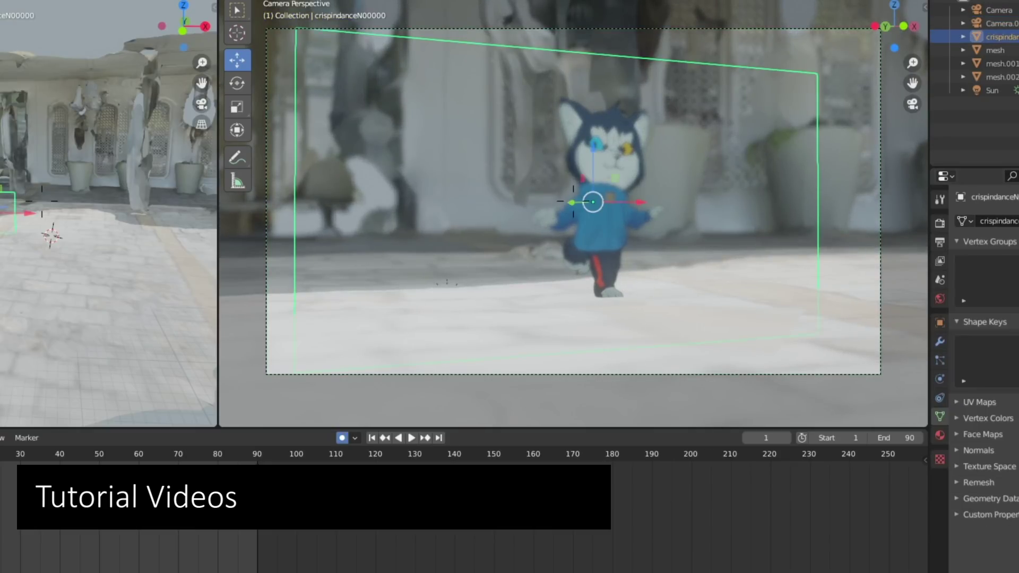
pyautogui.press('s')
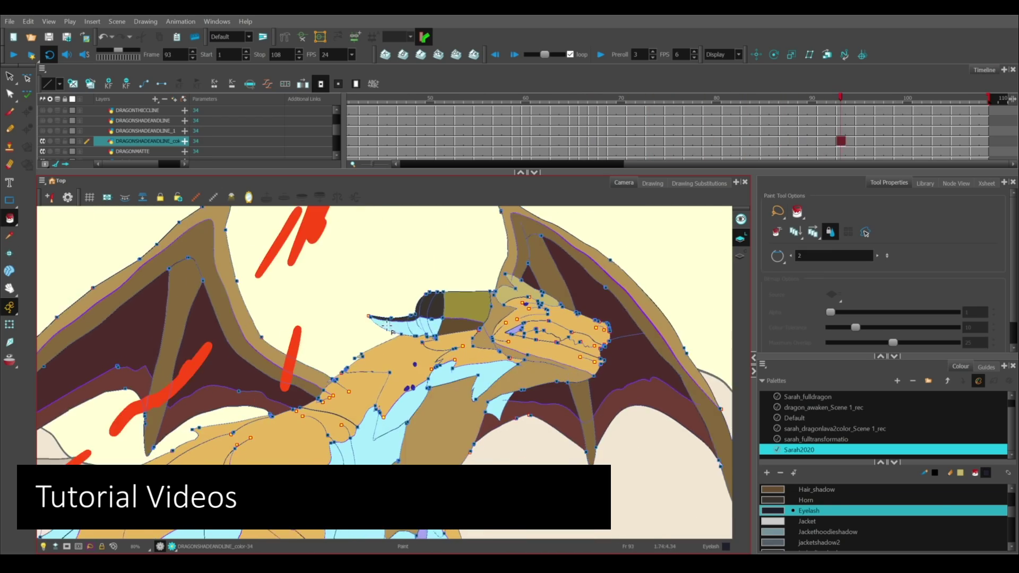
# Zoom in close on the dragon's wings and start the dragon animation playing
pyautogui.hotkey('shift', 'm')
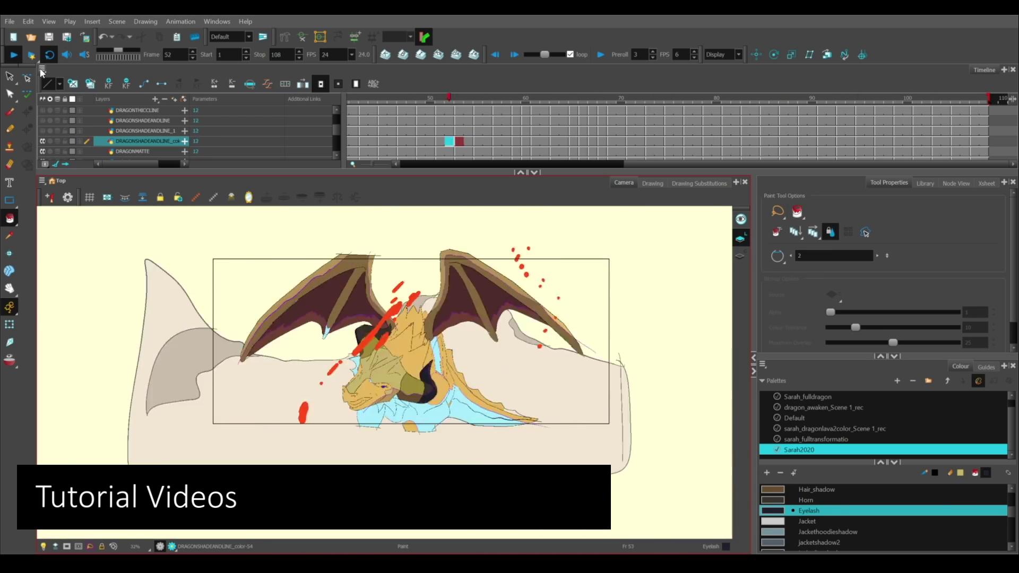
pyautogui.press('2')
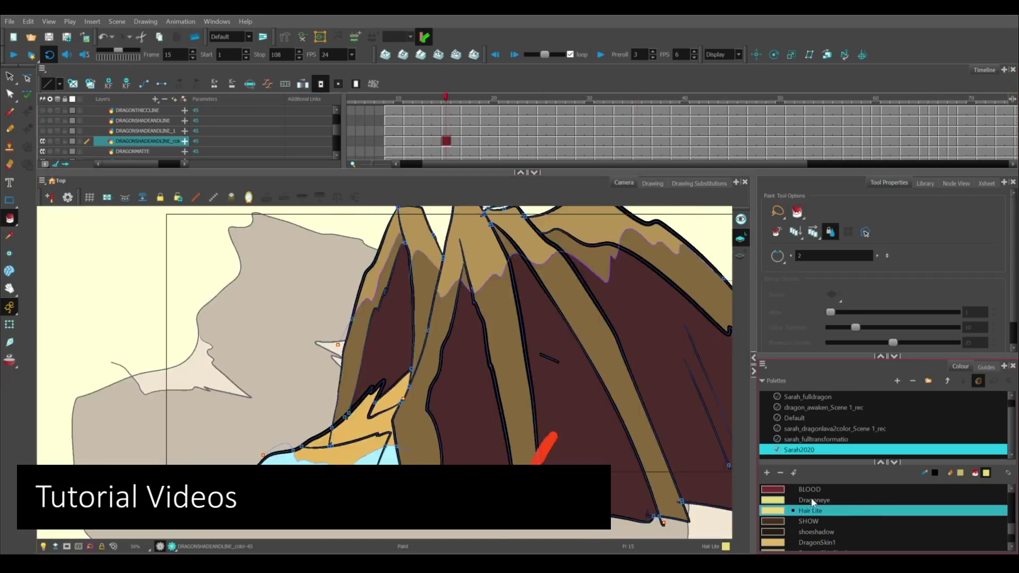
pyautogui.press('Return')
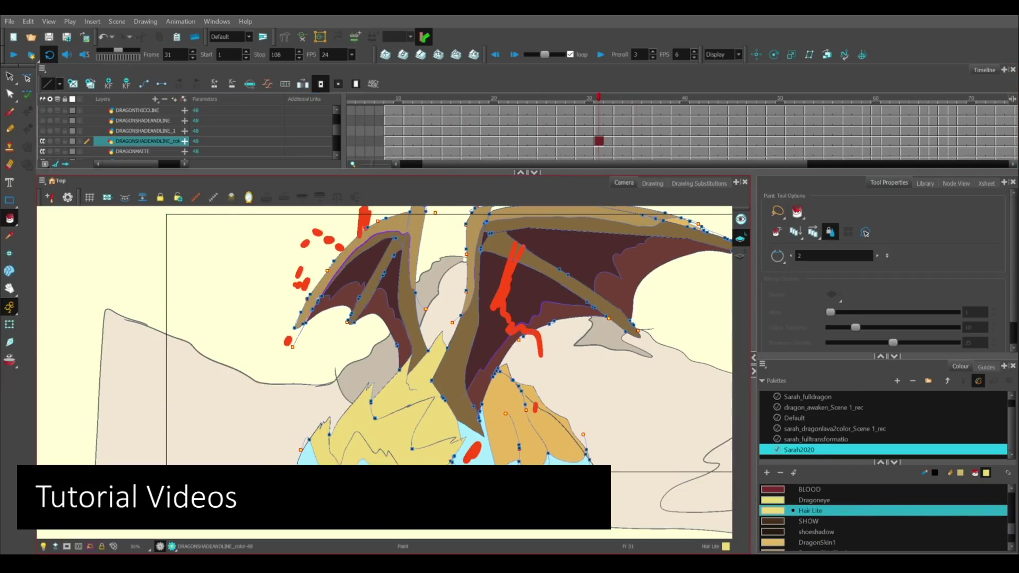
pyautogui.scroll(2, 411, 402)
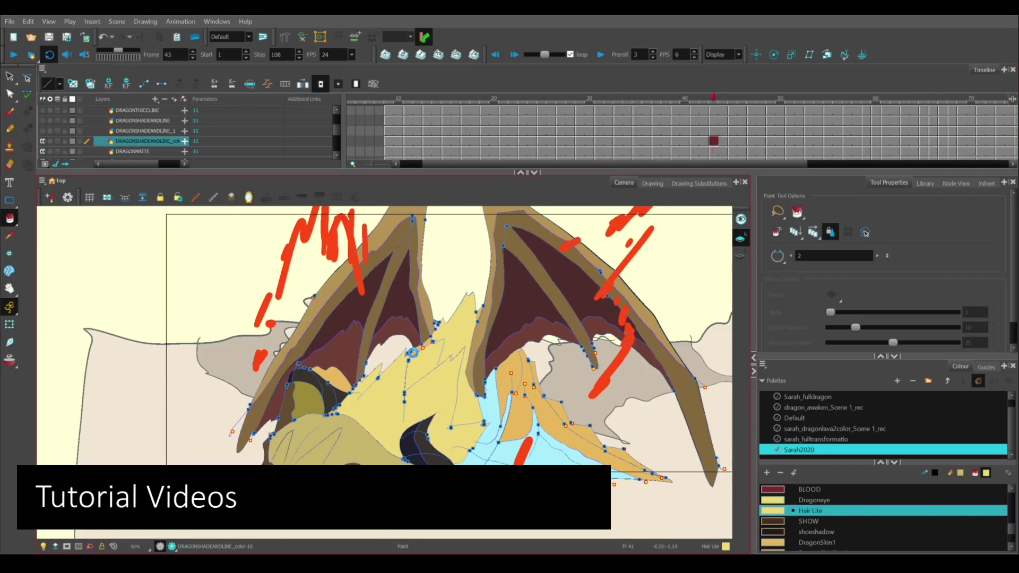
pyautogui.hotkey('alt', 's')
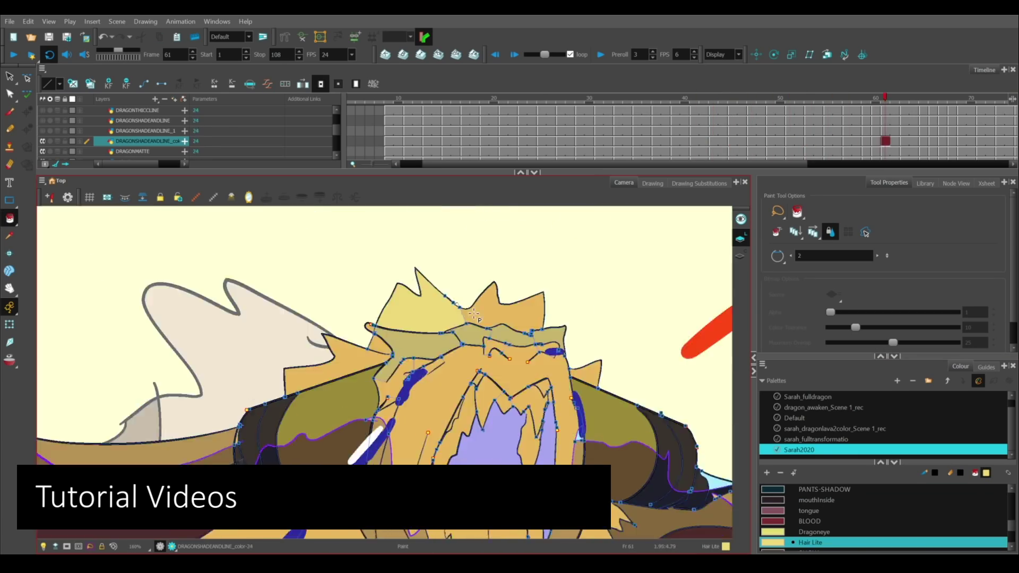
pyautogui.click(14, 54)
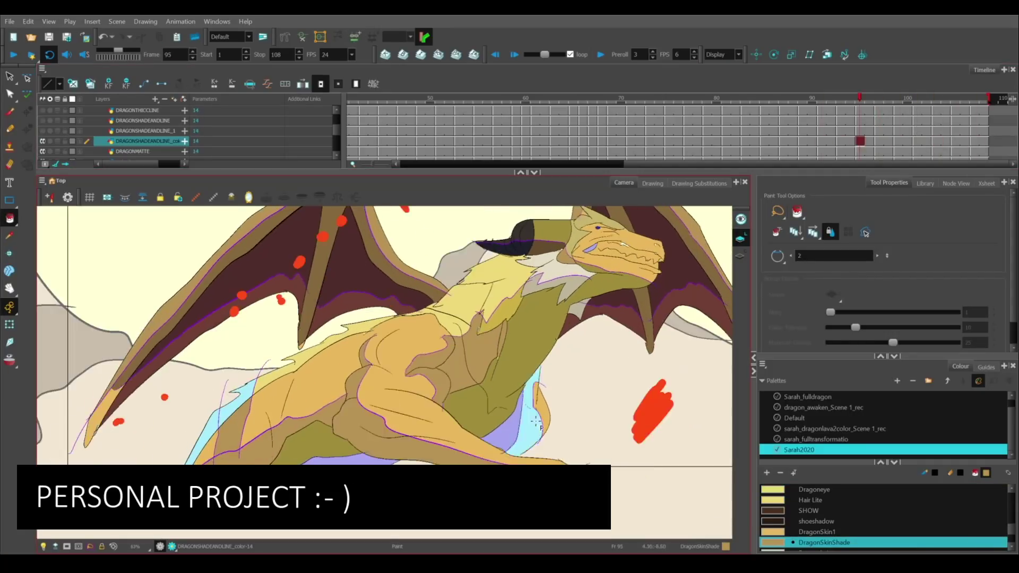
pyautogui.scroll(4, 536, 422)
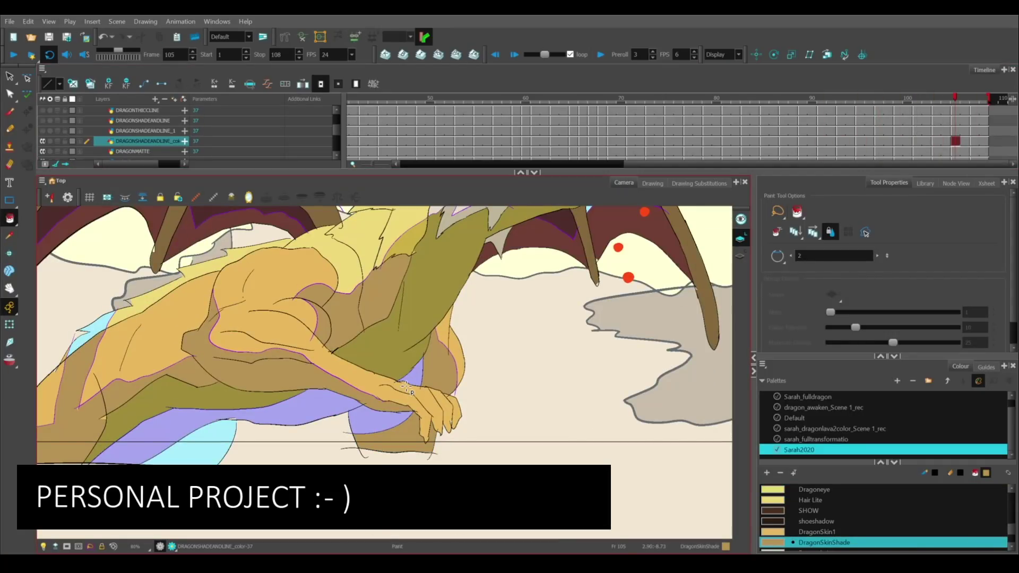
# Scroll the Harmony view while shading the dragon's horns and head
pyautogui.scroll(-2, 264, 385)
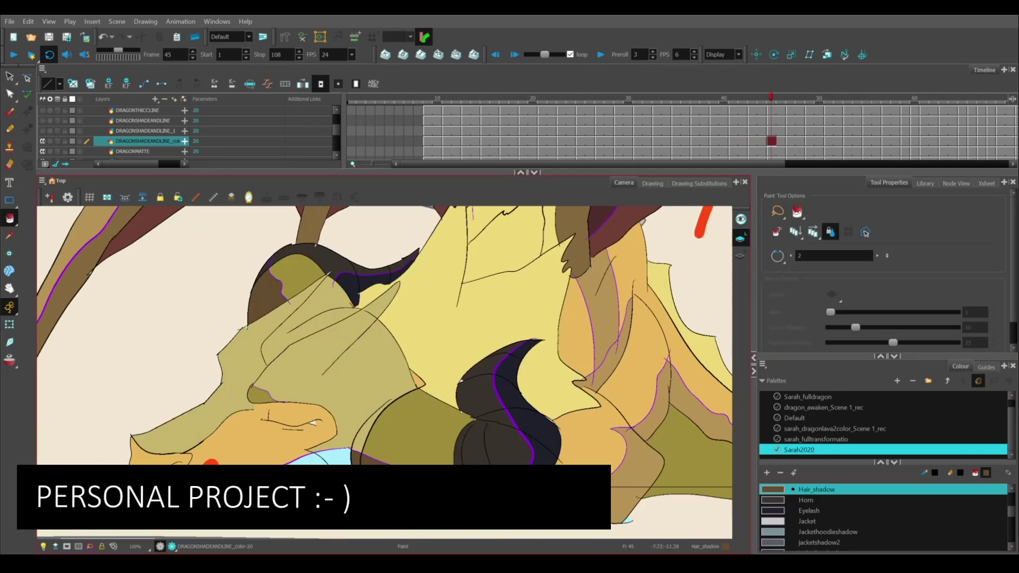
# Pick the Eye swatch, then move the blurred white Overlay solid down to layer 5
pyautogui.click(818, 513)
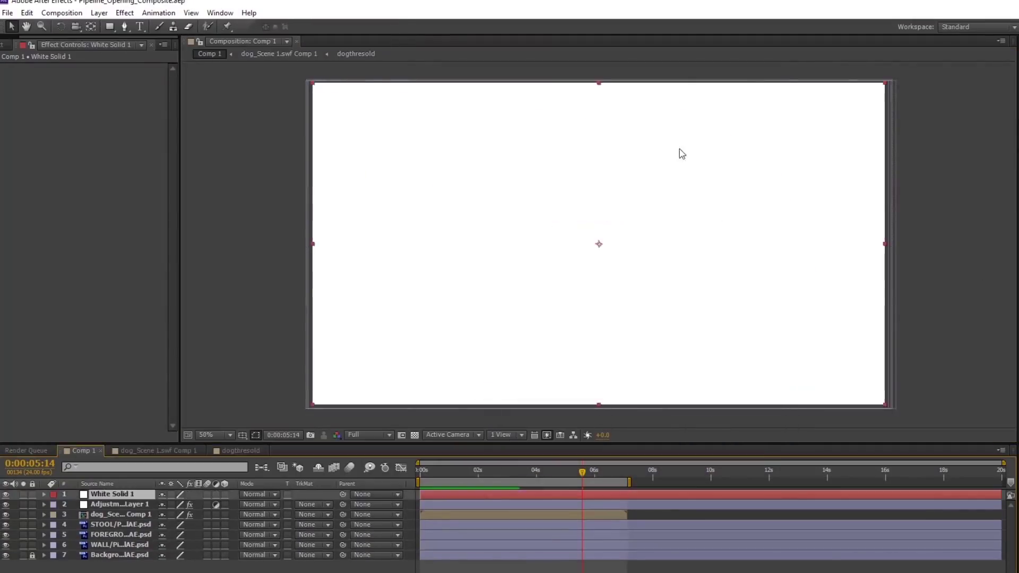
pyautogui.moveTo(116, 494); pyautogui.dragTo(117, 535)
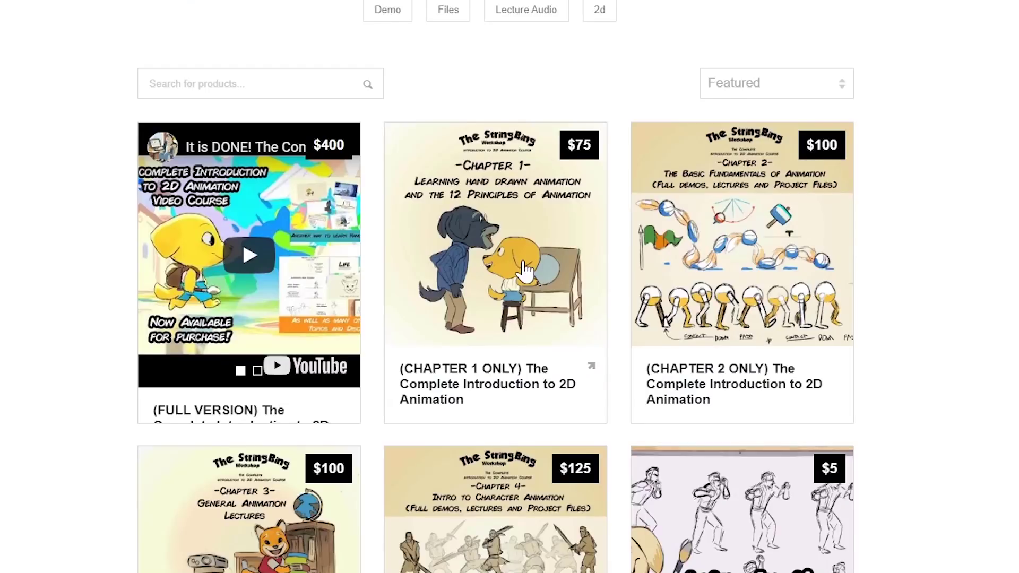
pyautogui.scroll(-7, 523, 271)
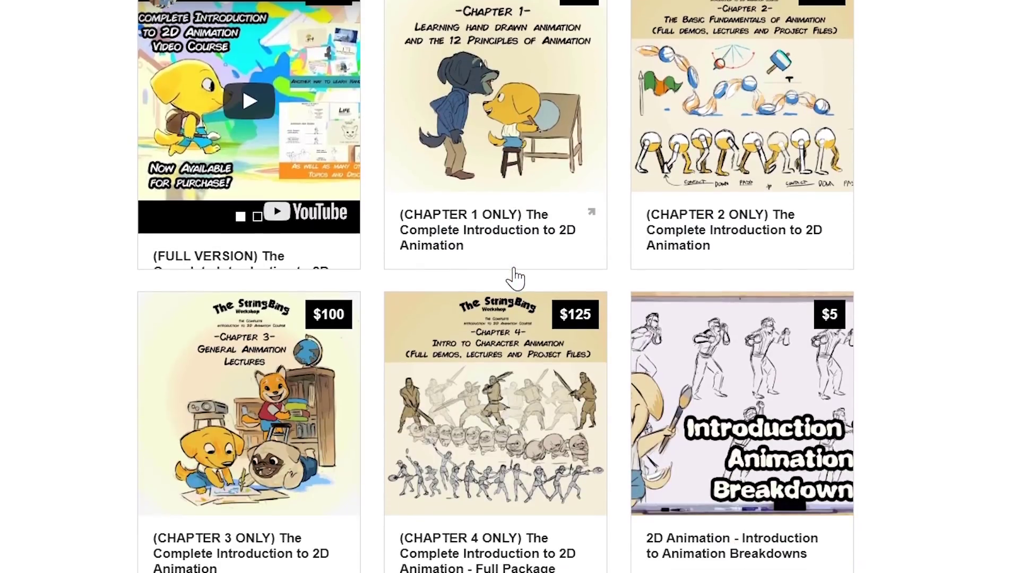